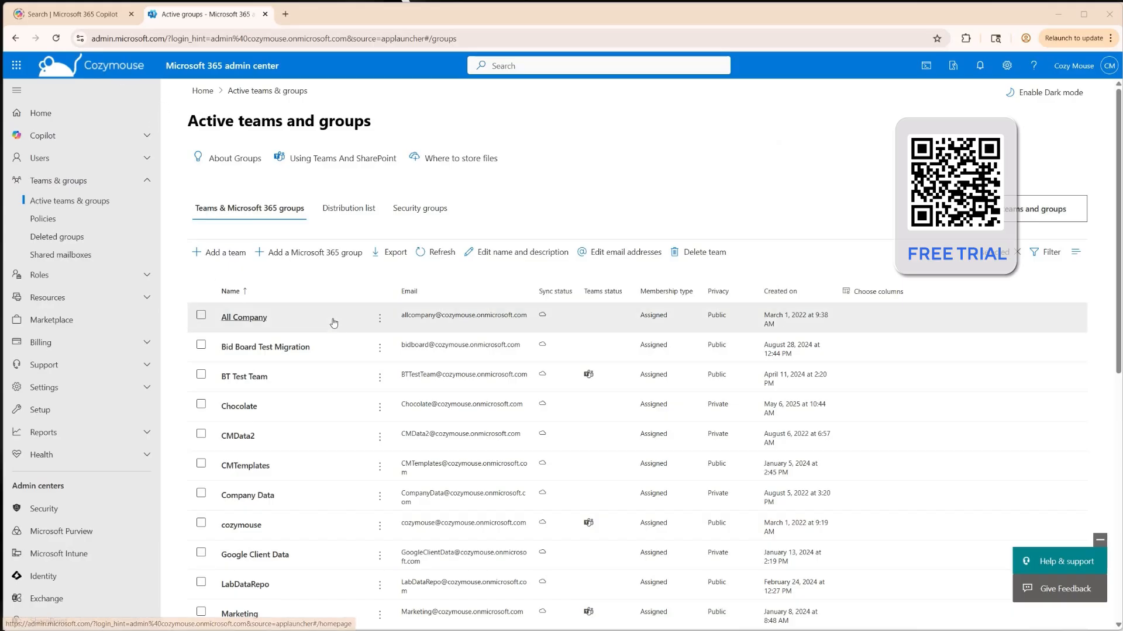
Step: Review the Microsoft 365 groups in the source and destination admin centers and their group mailboxes in Outlook
{"action": "scroll", "coordinate": [310, 383], "scroll_direction": "down", "scroll_amount": 2}
{"action": "scroll", "coordinate": [305, 387], "scroll_direction": "down", "scroll_amount": 3}
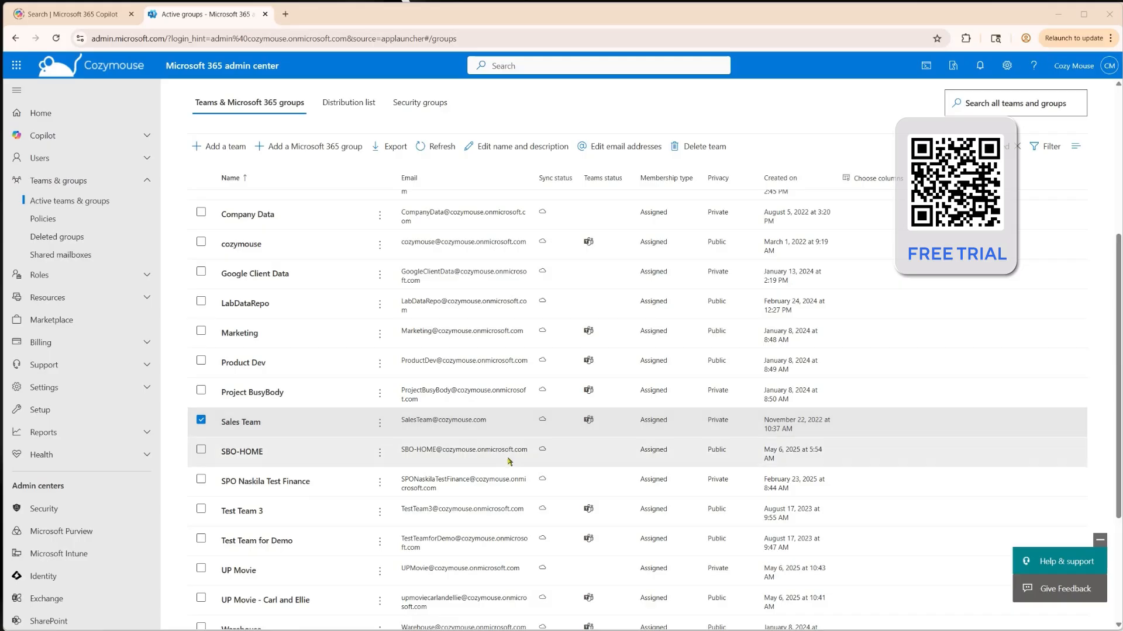
{"action": "key", "text": "alt+Tab"}
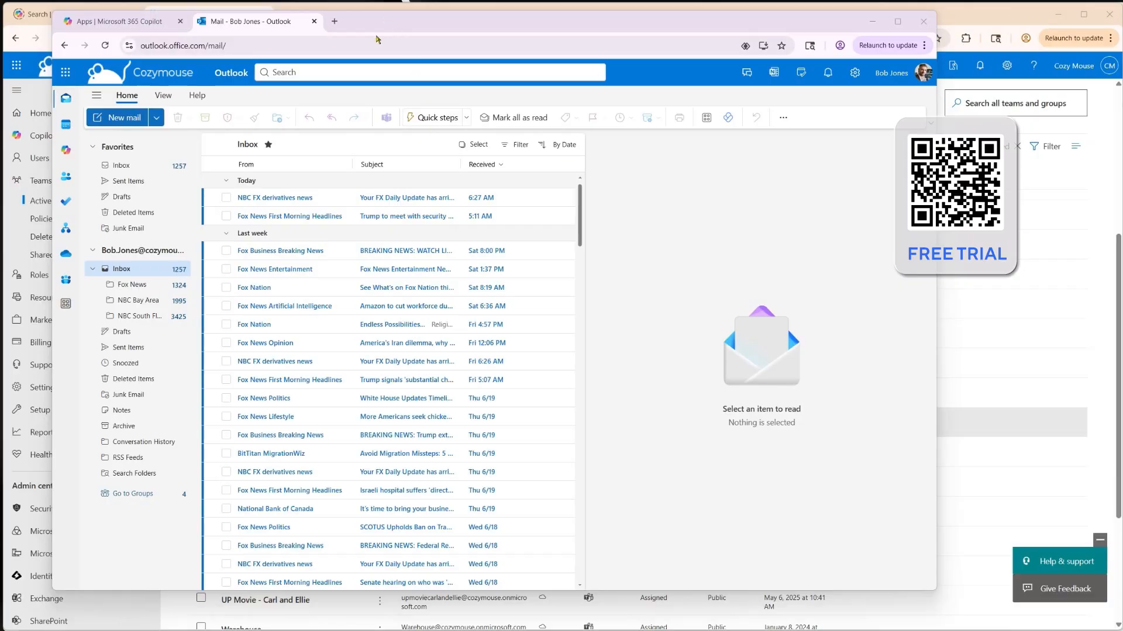
{"action": "left_click", "coordinate": [124, 495]}
{"action": "left_click", "coordinate": [129, 176]}
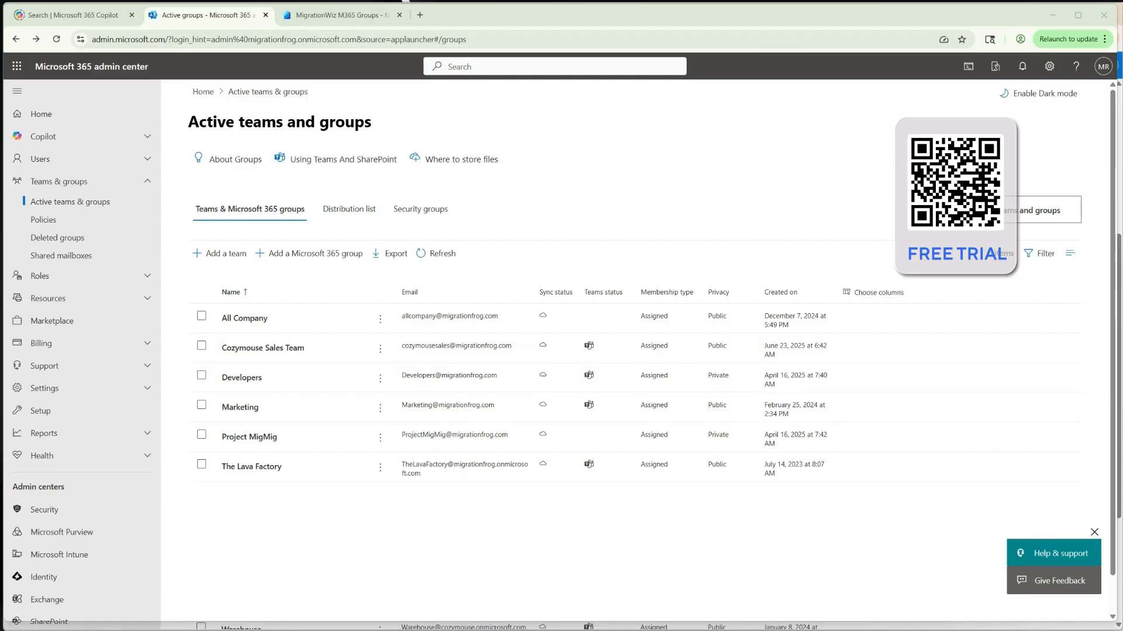
{"action": "key", "text": "alt+Tab"}
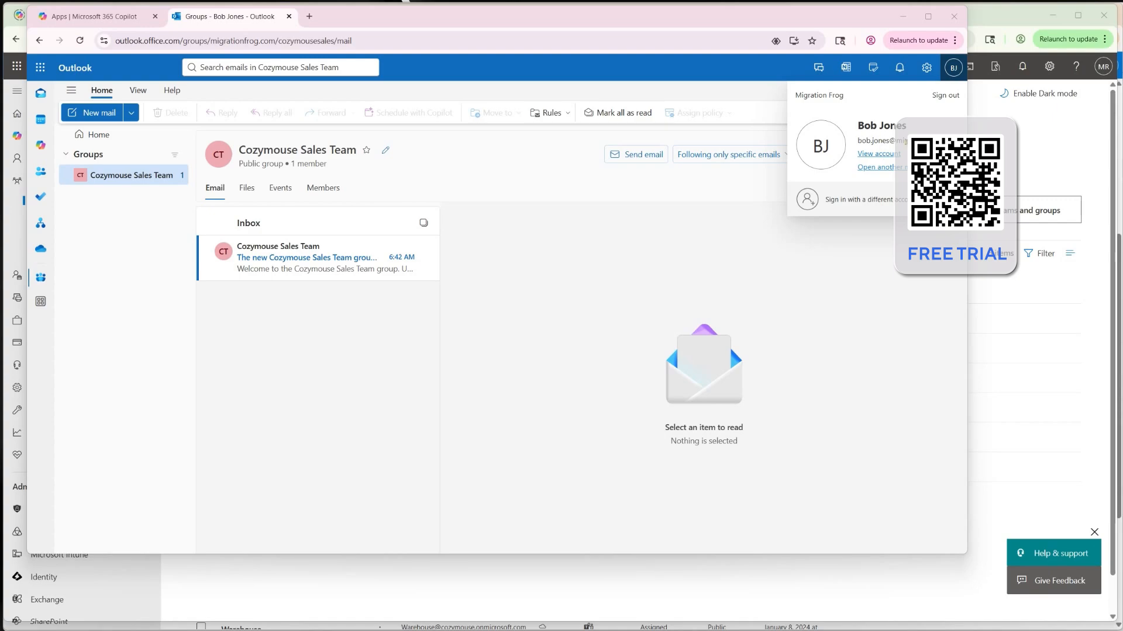
{"action": "left_click", "coordinate": [604, 193]}
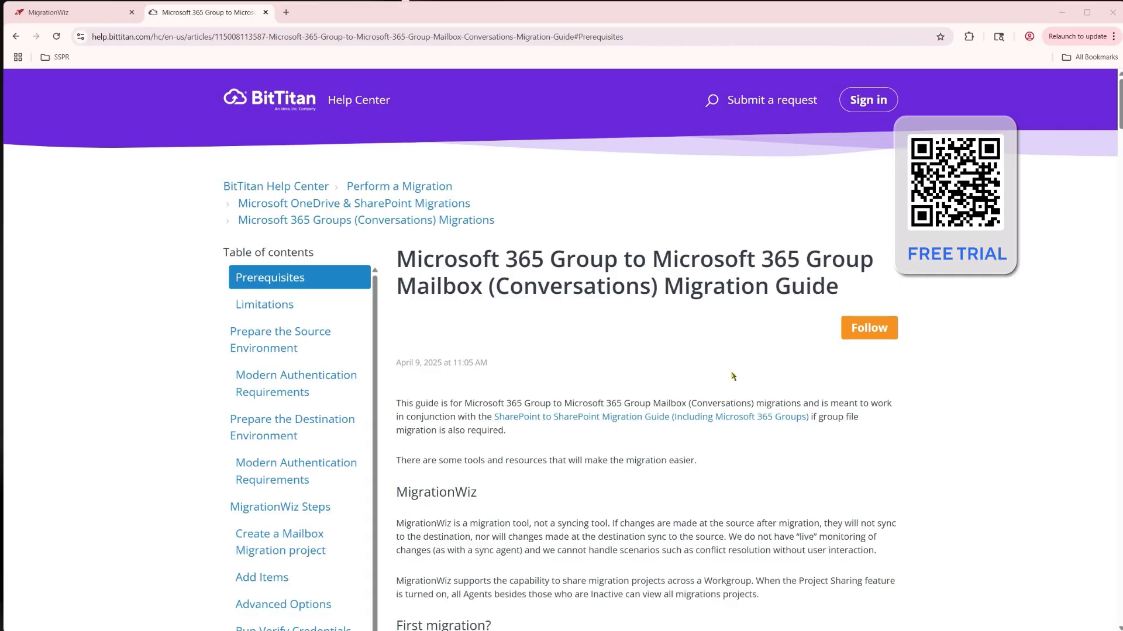
Step: Read the BitTitan group migration guide's source-environment section and open the linked authentication methods article
{"action": "scroll", "coordinate": [730, 377], "scroll_direction": "down", "scroll_amount": 2}
{"action": "scroll", "coordinate": [731, 377], "scroll_direction": "down", "scroll_amount": 5}
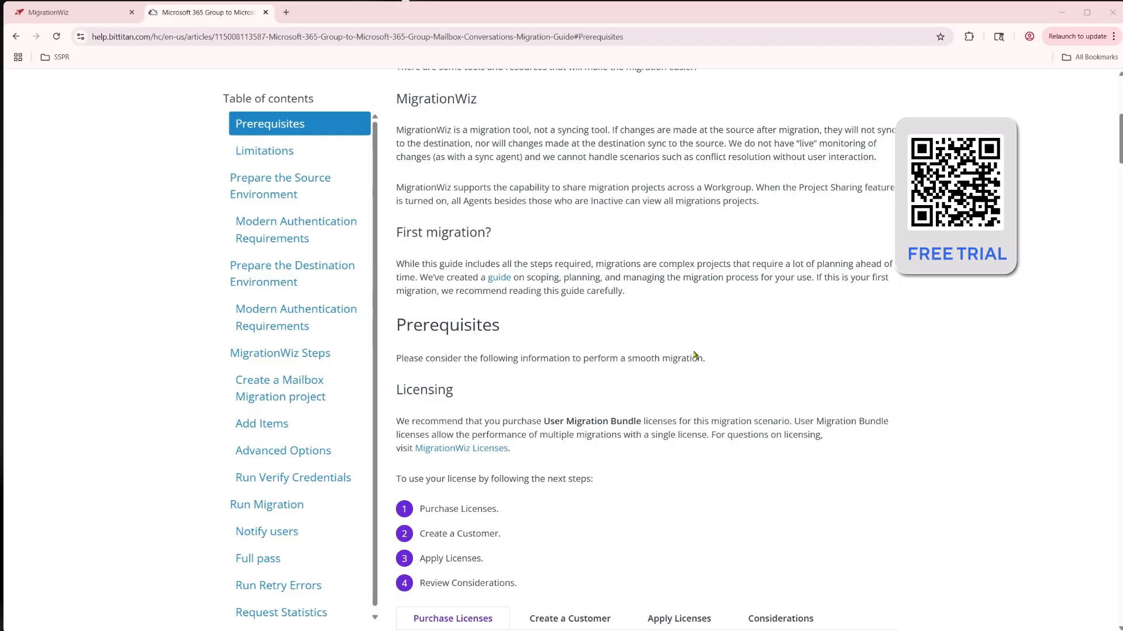
{"action": "left_click", "coordinate": [280, 186]}
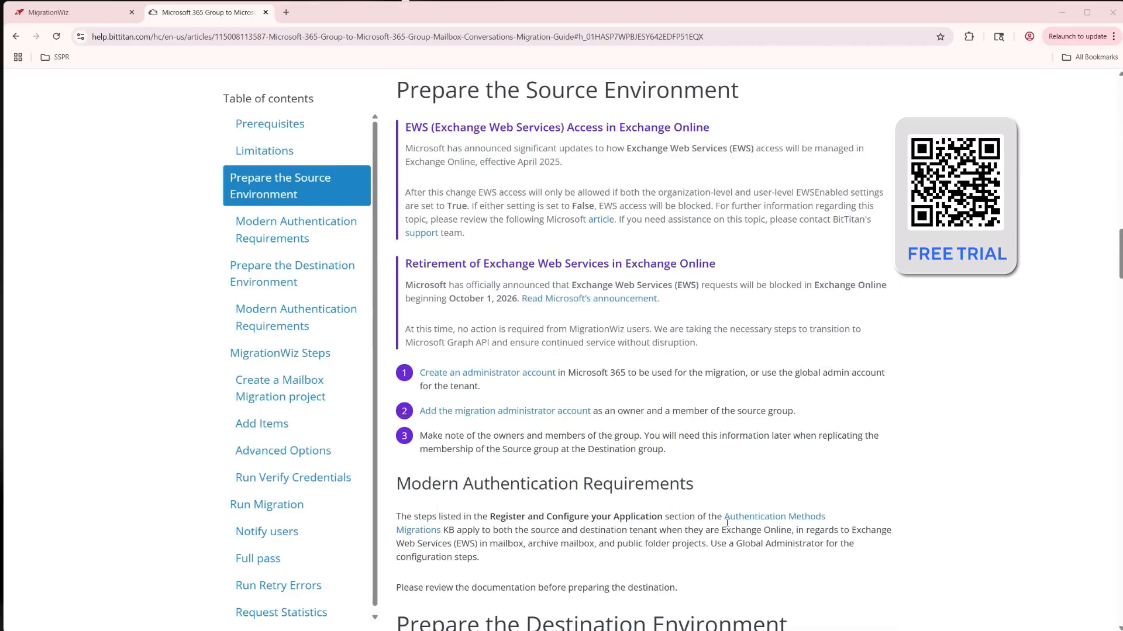
{"action": "left_click", "coordinate": [767, 521]}
Step: Read the Microsoft 365 Groups application registration instructions under Public Folder and Microsoft 365 Groups
{"action": "scroll", "coordinate": [559, 341], "scroll_direction": "down", "scroll_amount": 8}
{"action": "scroll", "coordinate": [544, 319], "scroll_direction": "down", "scroll_amount": 2}
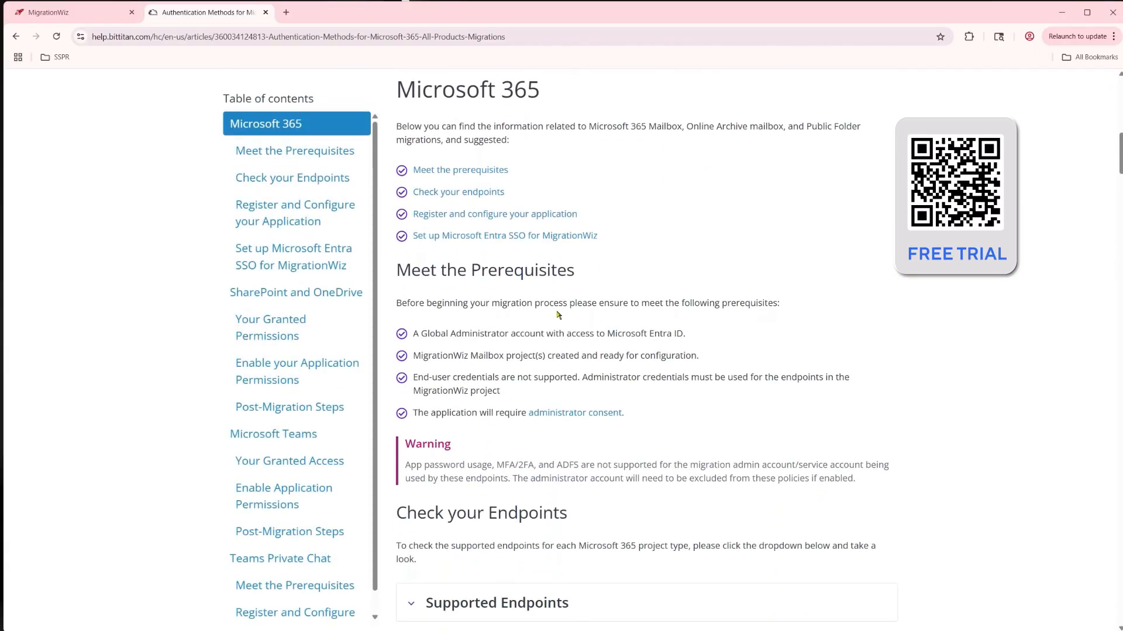
{"action": "scroll", "coordinate": [557, 314], "scroll_direction": "down", "scroll_amount": 7}
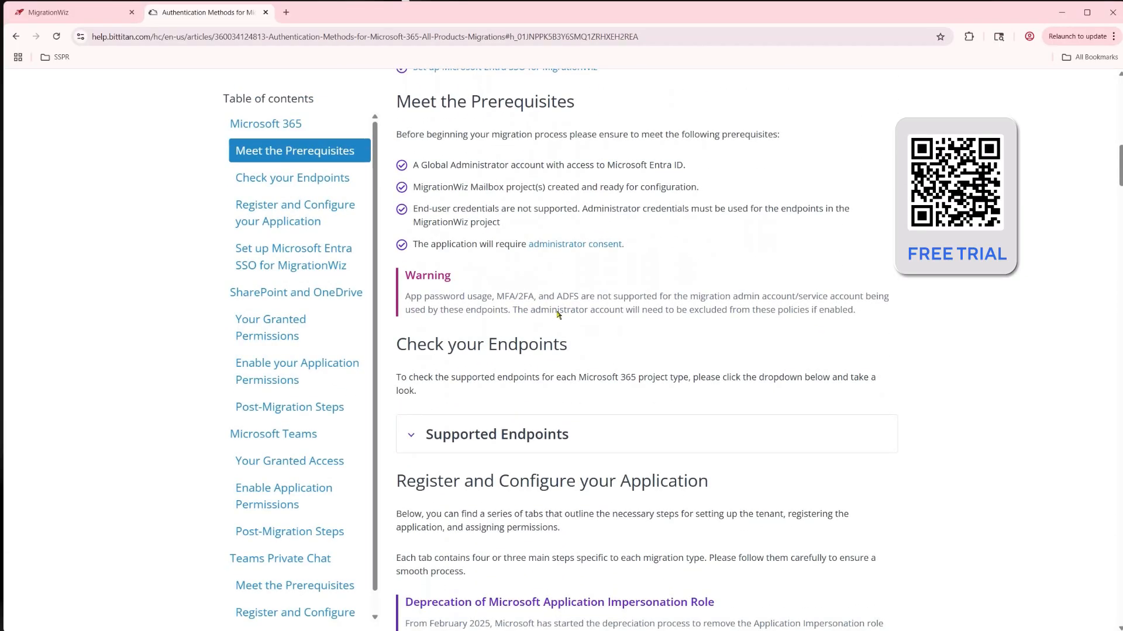
{"action": "scroll", "coordinate": [558, 315], "scroll_direction": "down", "scroll_amount": 5}
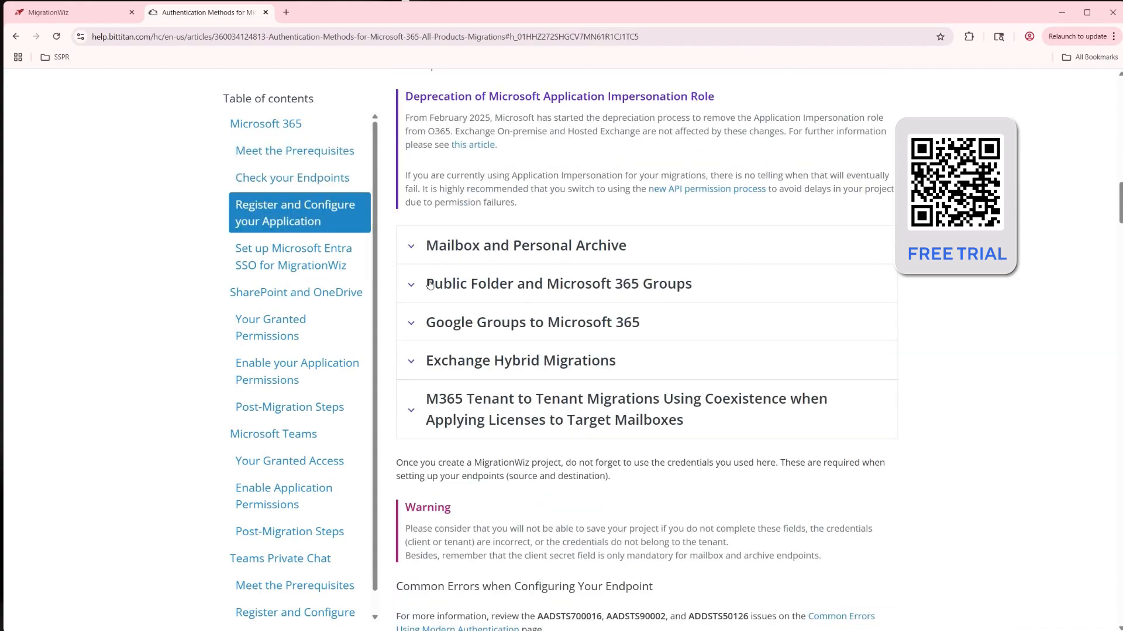
{"action": "left_click", "coordinate": [411, 287]}
{"action": "scroll", "coordinate": [565, 155], "scroll_direction": "down", "scroll_amount": 3}
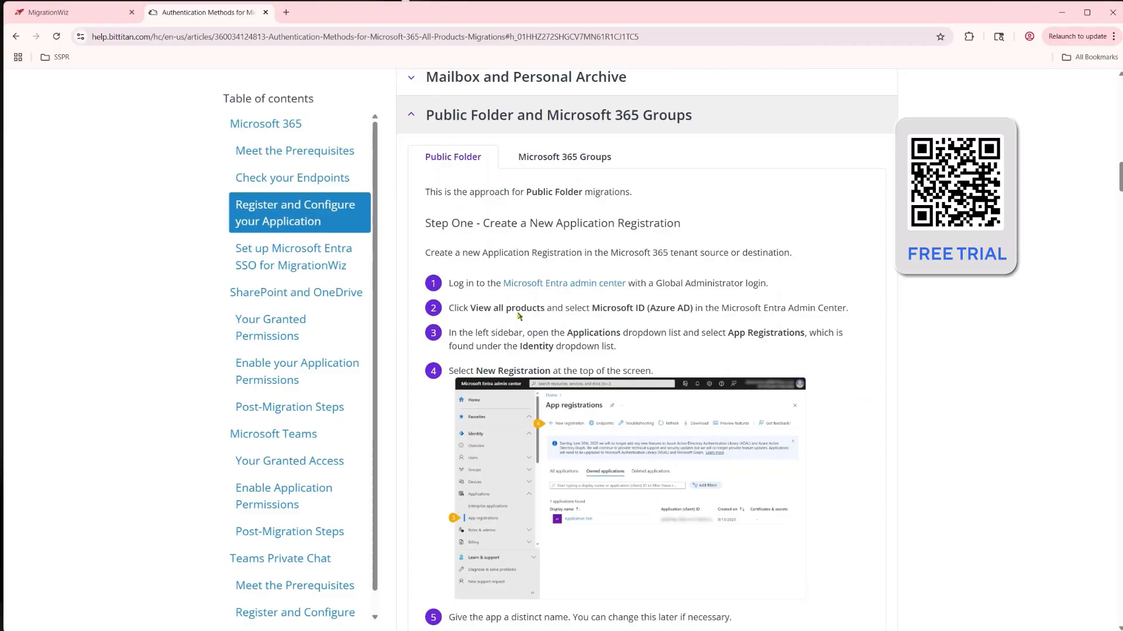
{"action": "left_click", "coordinate": [565, 156]}
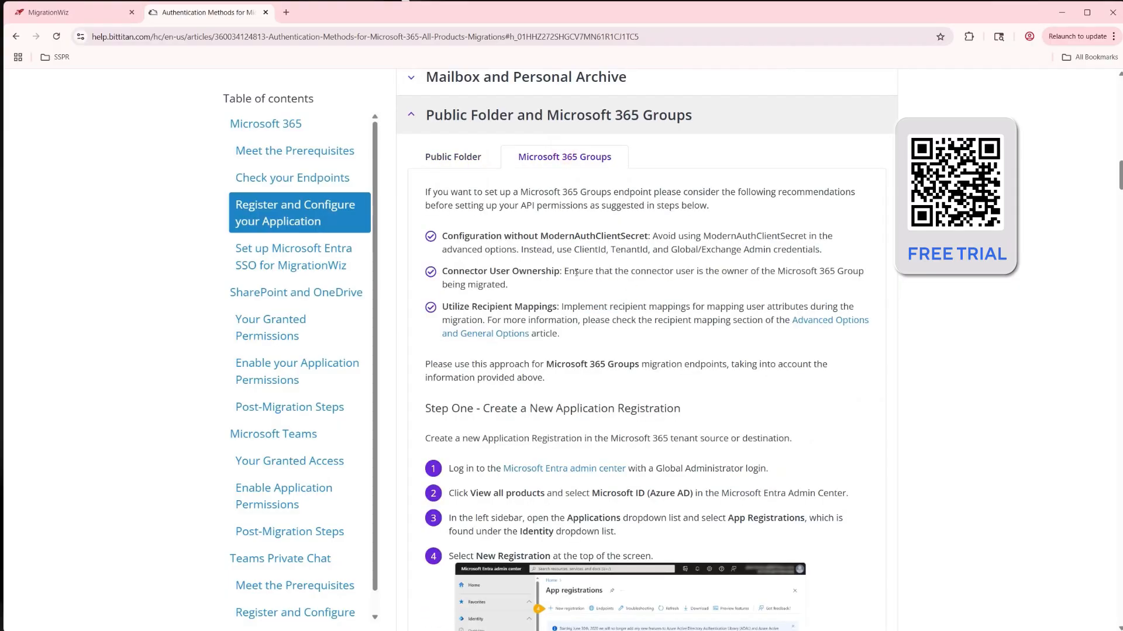
{"action": "scroll", "coordinate": [573, 287], "scroll_direction": "down", "scroll_amount": 1}
{"action": "scroll", "coordinate": [579, 299], "scroll_direction": "down", "scroll_amount": 2}
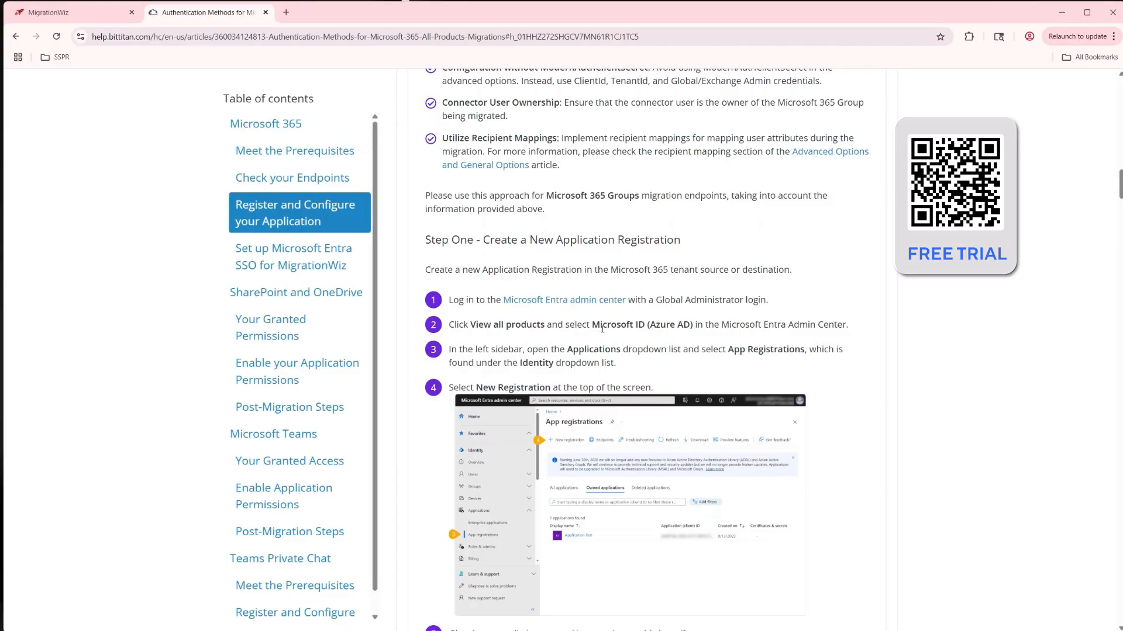
{"action": "scroll", "coordinate": [602, 332], "scroll_direction": "down", "scroll_amount": 4}
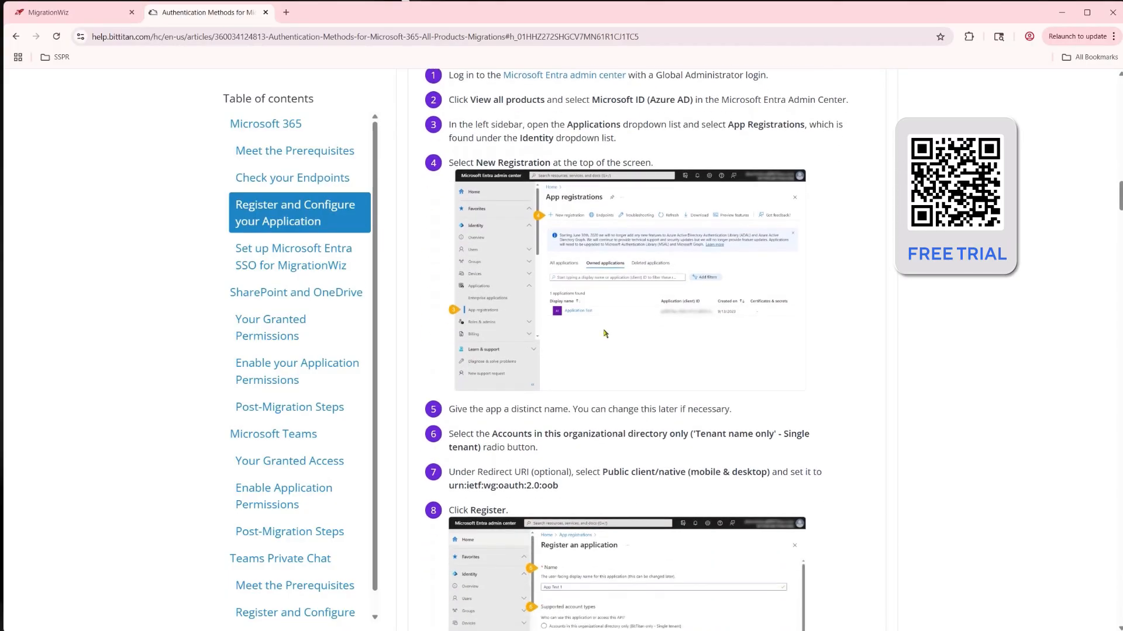
{"action": "scroll", "coordinate": [605, 333], "scroll_direction": "down", "scroll_amount": 2}
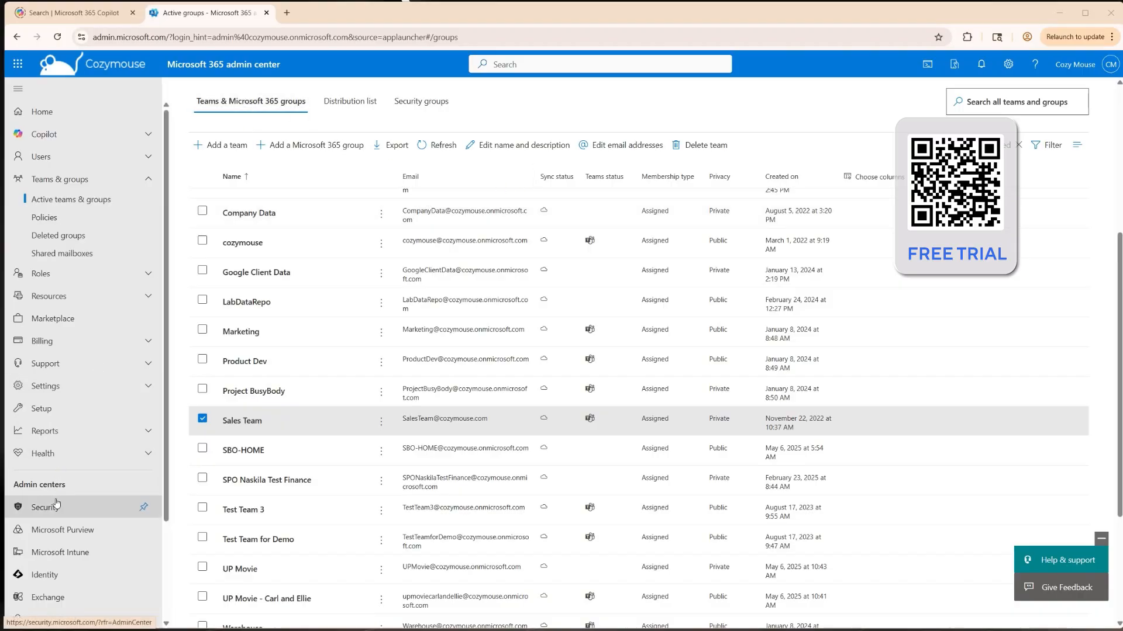
Step: Register a new Entra application named BitTitan Migration Wiz Group Migration with single-tenant account access
{"action": "left_click", "coordinate": [41, 572]}
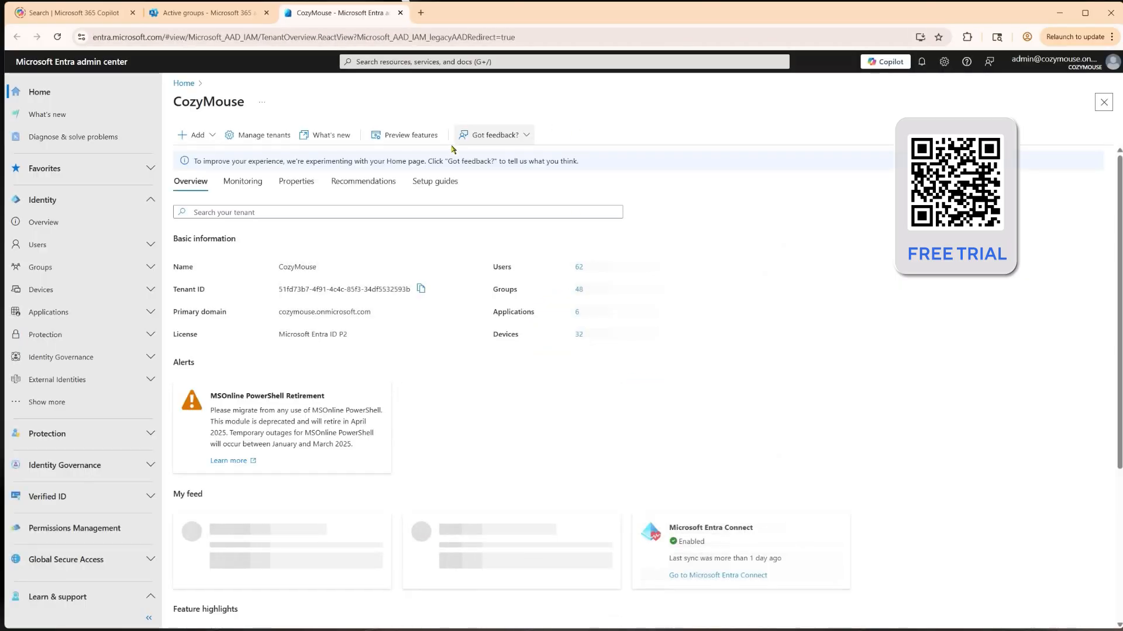
{"action": "left_click", "coordinate": [57, 313]}
{"action": "left_click", "coordinate": [57, 361]}
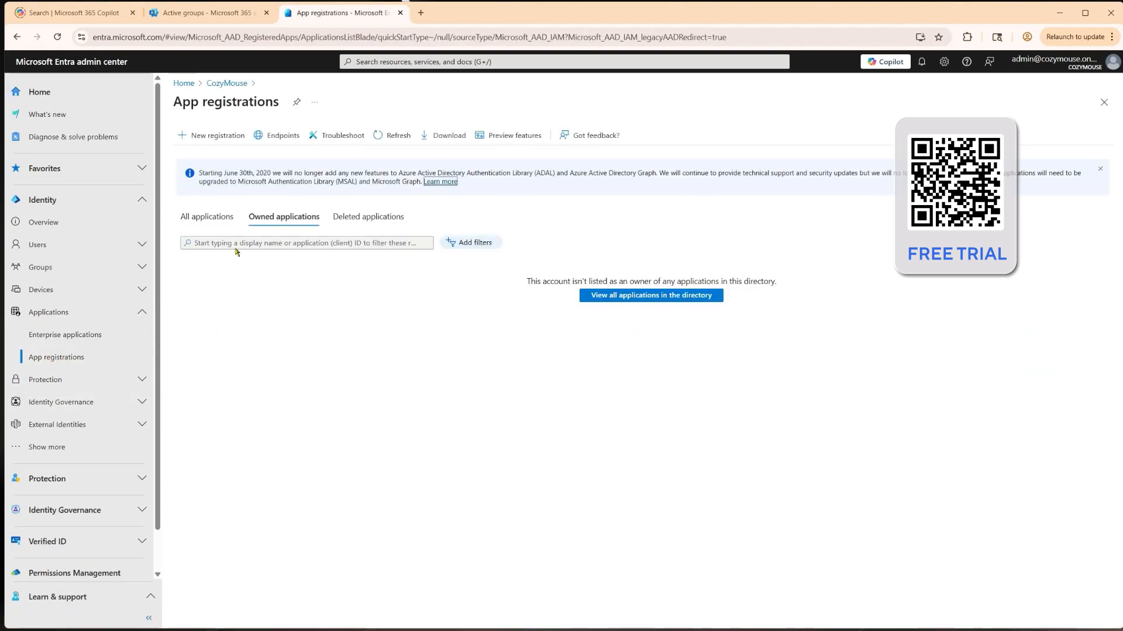
{"action": "left_click", "coordinate": [207, 219]}
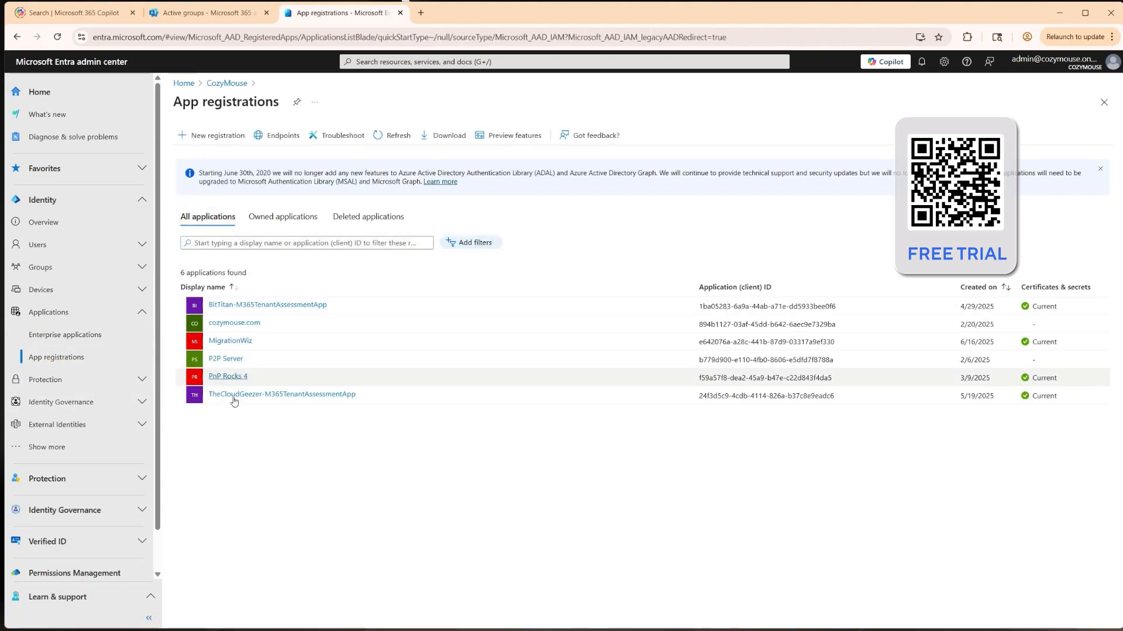
{"action": "left_click", "coordinate": [215, 137]}
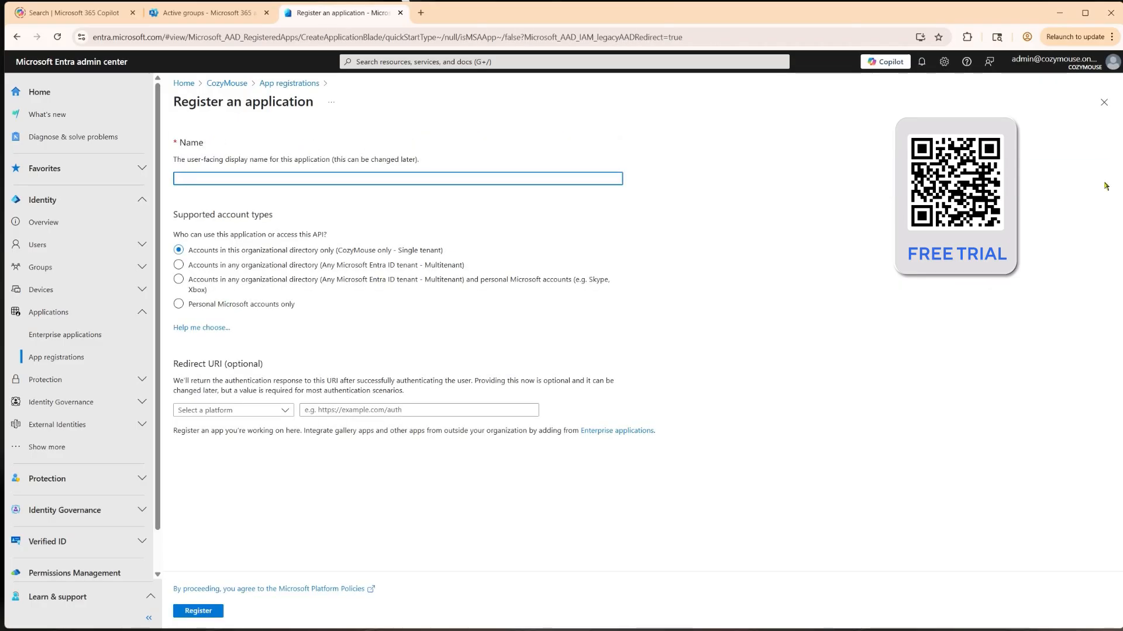
{"action": "type", "text": "BitTitan Migration Wiz Group Migration"}
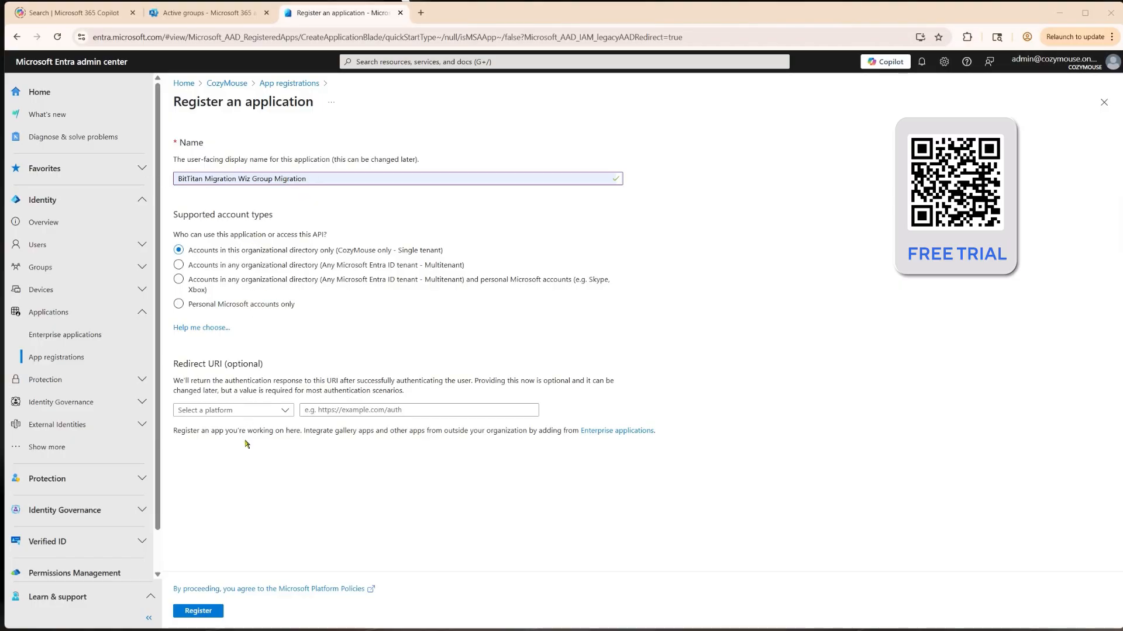
{"action": "left_click", "coordinate": [201, 614]}
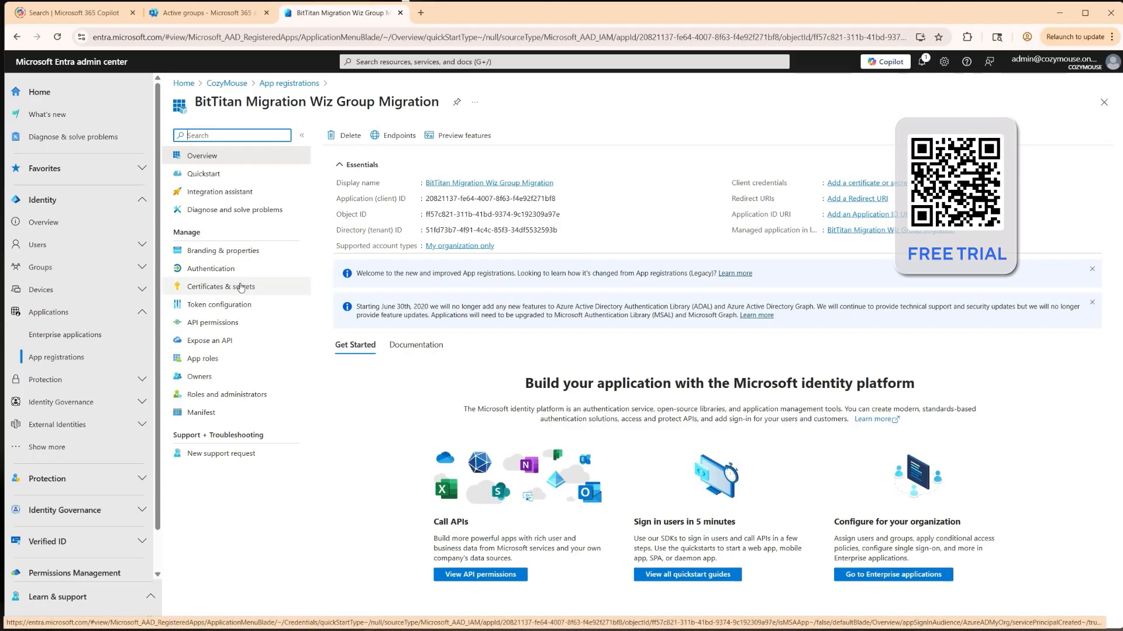
Step: Enable Allow public client flows in the app's Authentication settings and save
{"action": "left_click", "coordinate": [236, 273]}
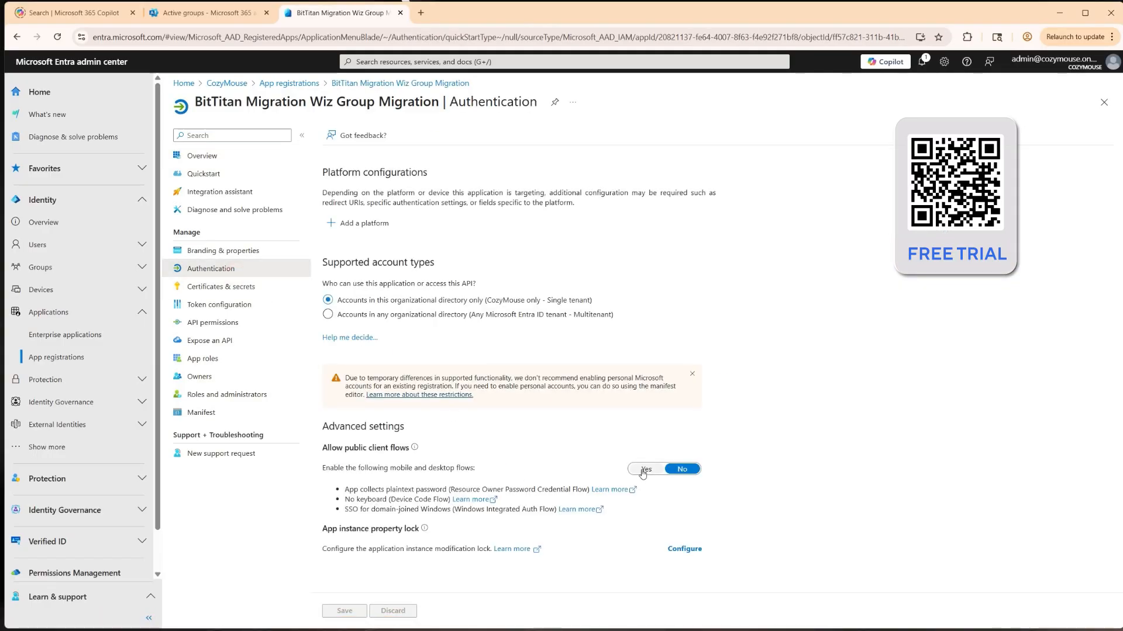
{"action": "left_click", "coordinate": [645, 469]}
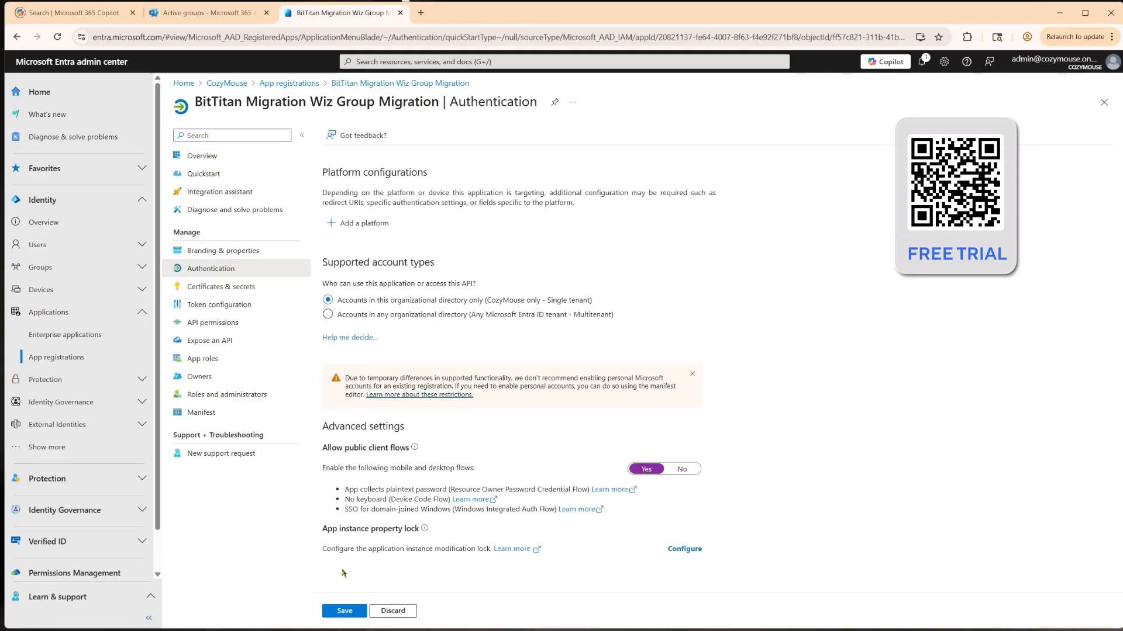
{"action": "left_click", "coordinate": [339, 614]}
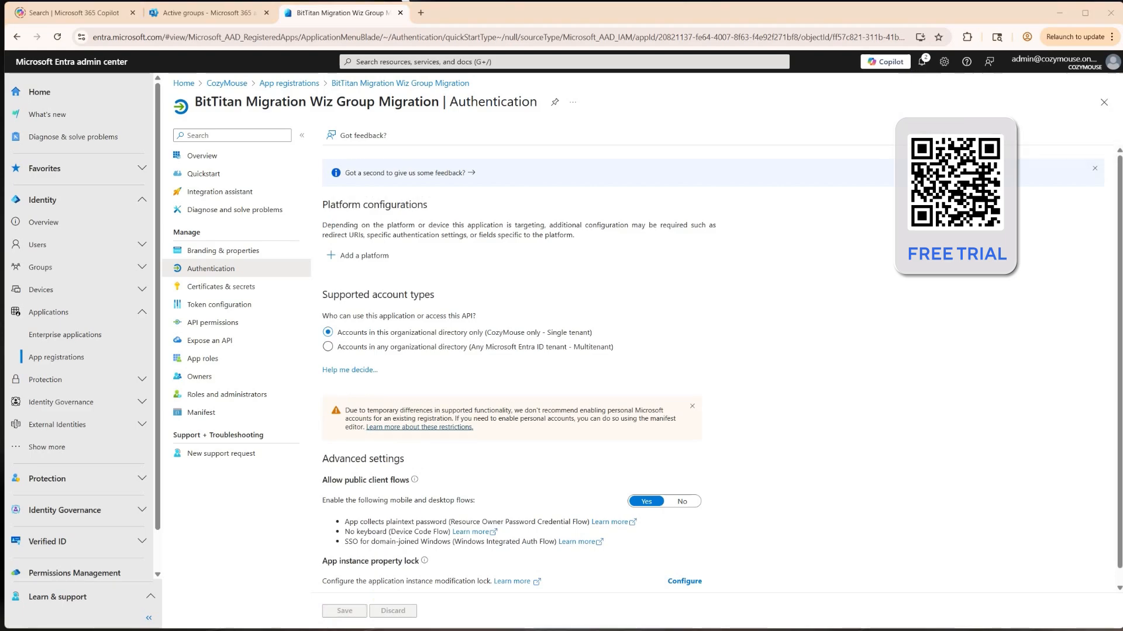
Step: Add the delegated Office 365 Exchange Online permission EWS.AccessAsUser.All to the app's API permissions
{"action": "left_click", "coordinate": [198, 324]}
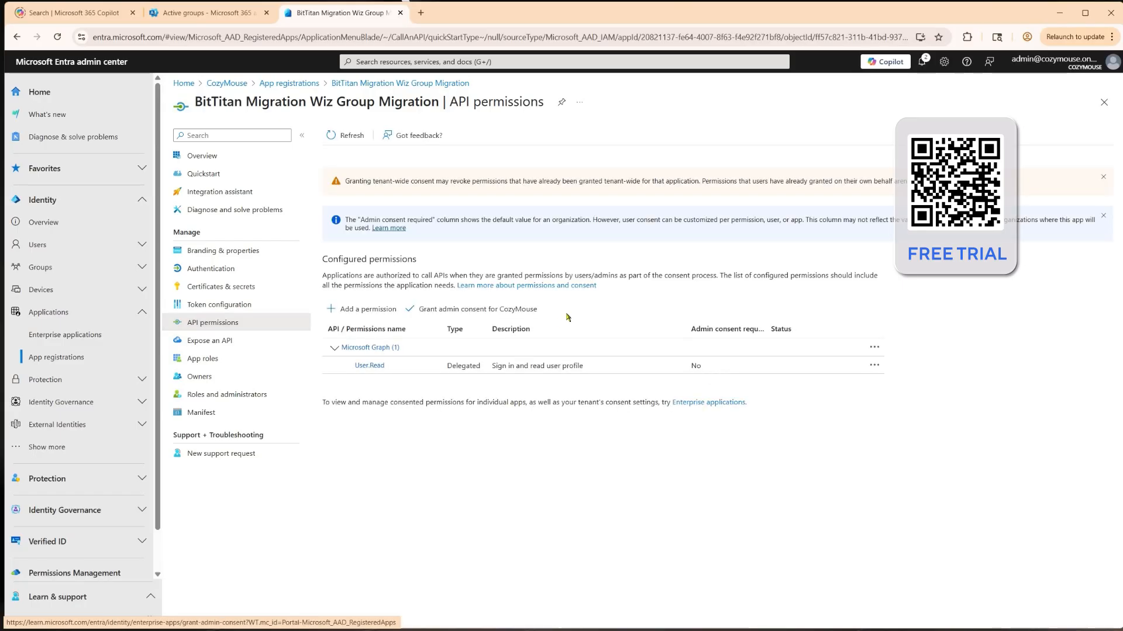
{"action": "left_click", "coordinate": [351, 310]}
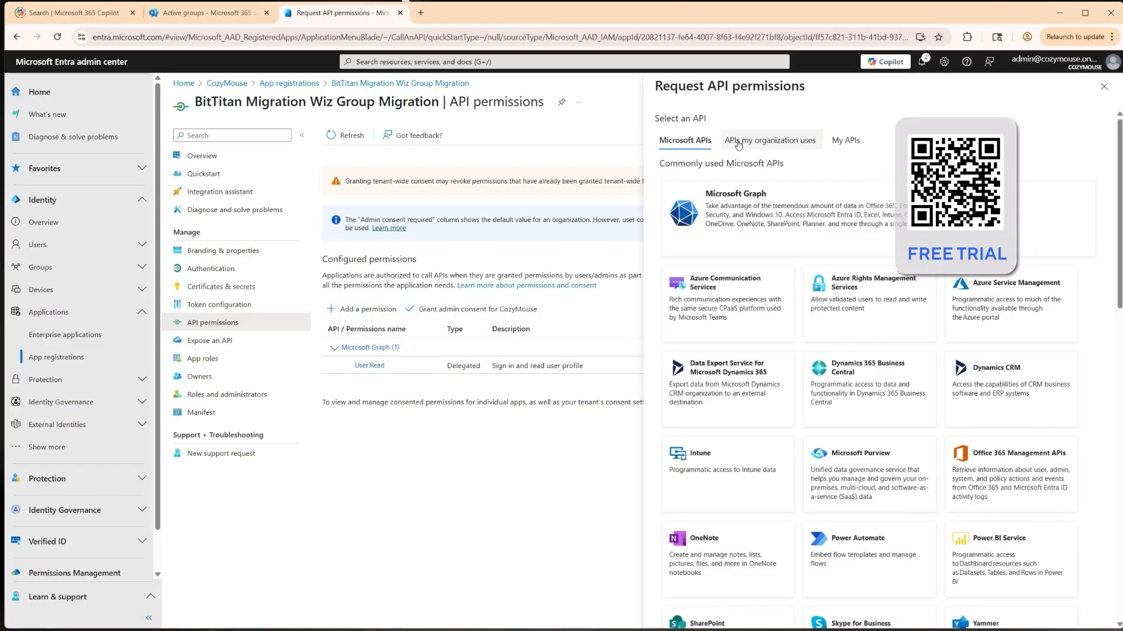
{"action": "left_click", "coordinate": [764, 144]}
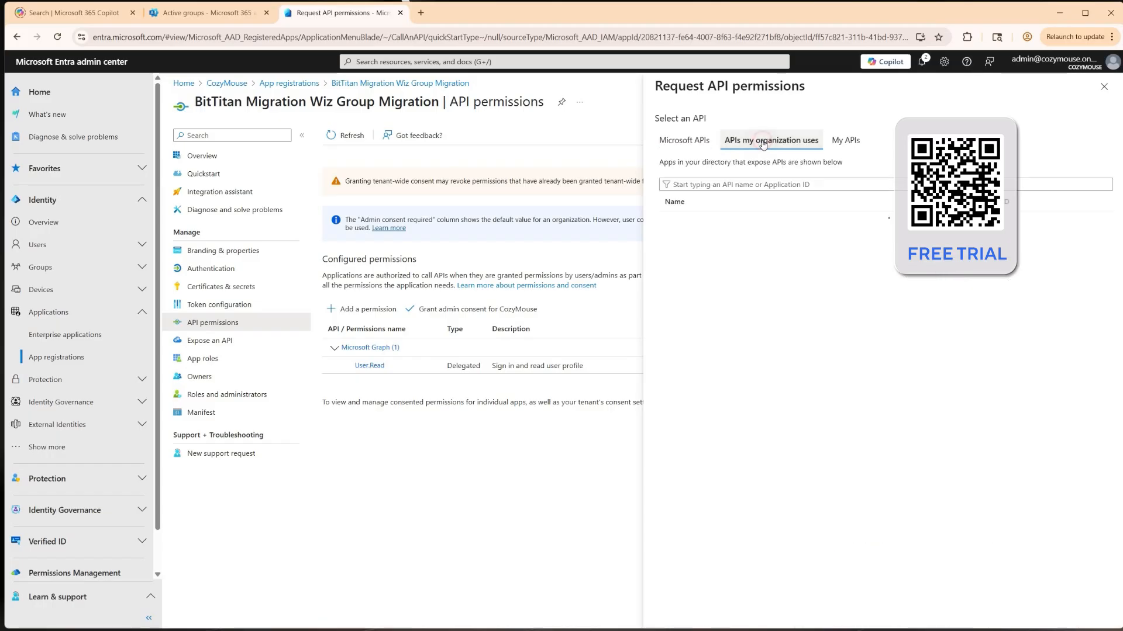
{"action": "left_click", "coordinate": [721, 186]}
{"action": "type", "text": "office 365"}
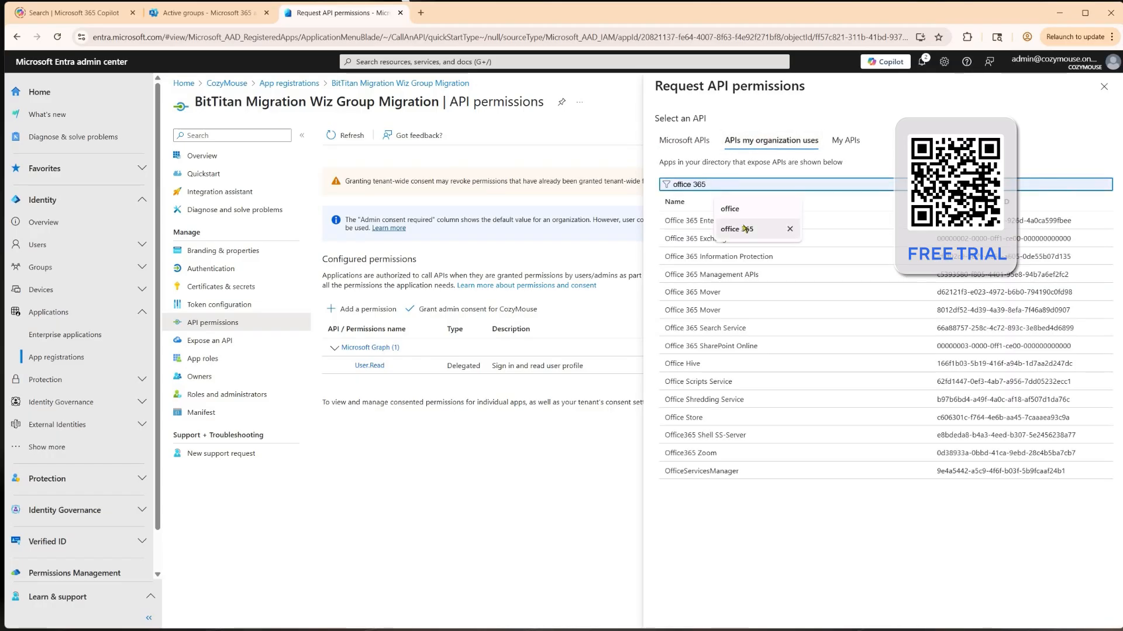
{"action": "left_click", "coordinate": [744, 229]}
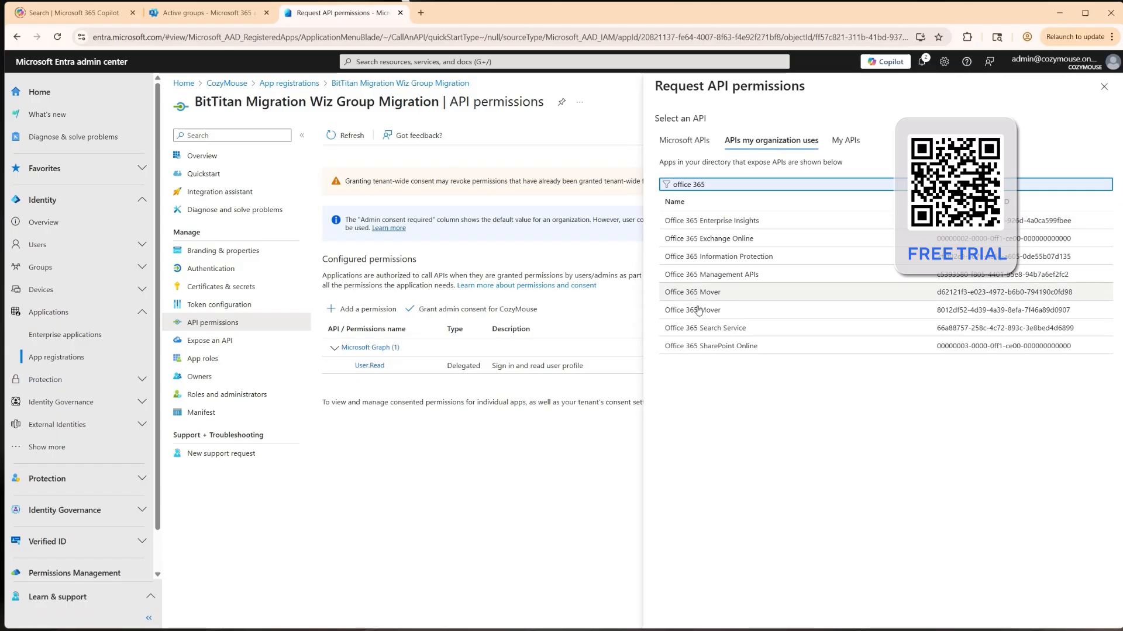
{"action": "left_click", "coordinate": [724, 239]}
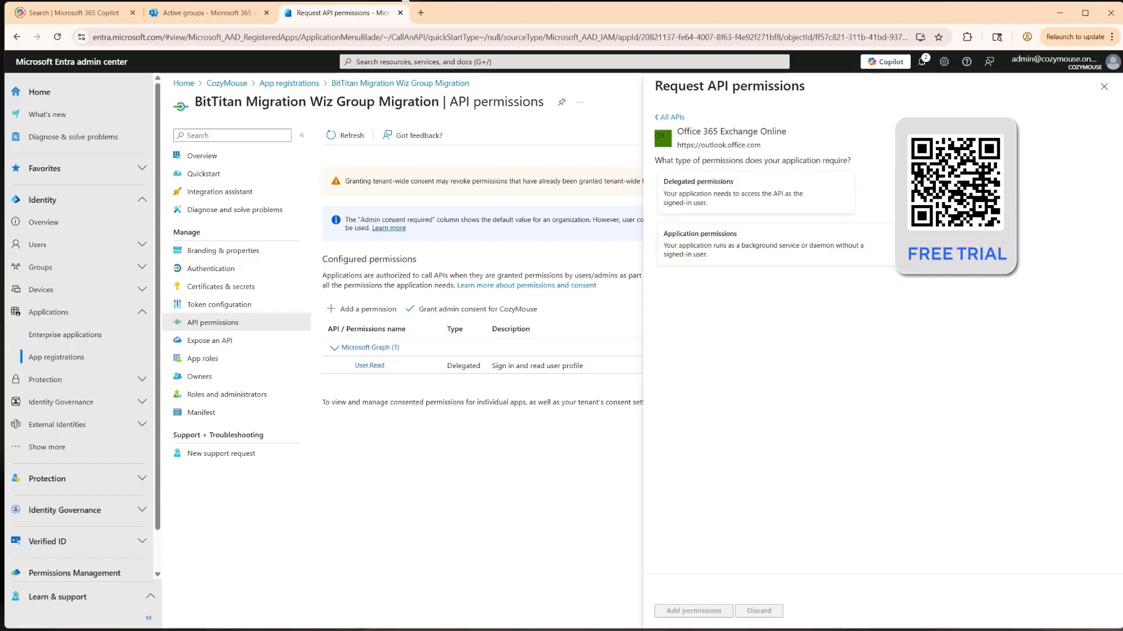
{"action": "left_click", "coordinate": [708, 190]}
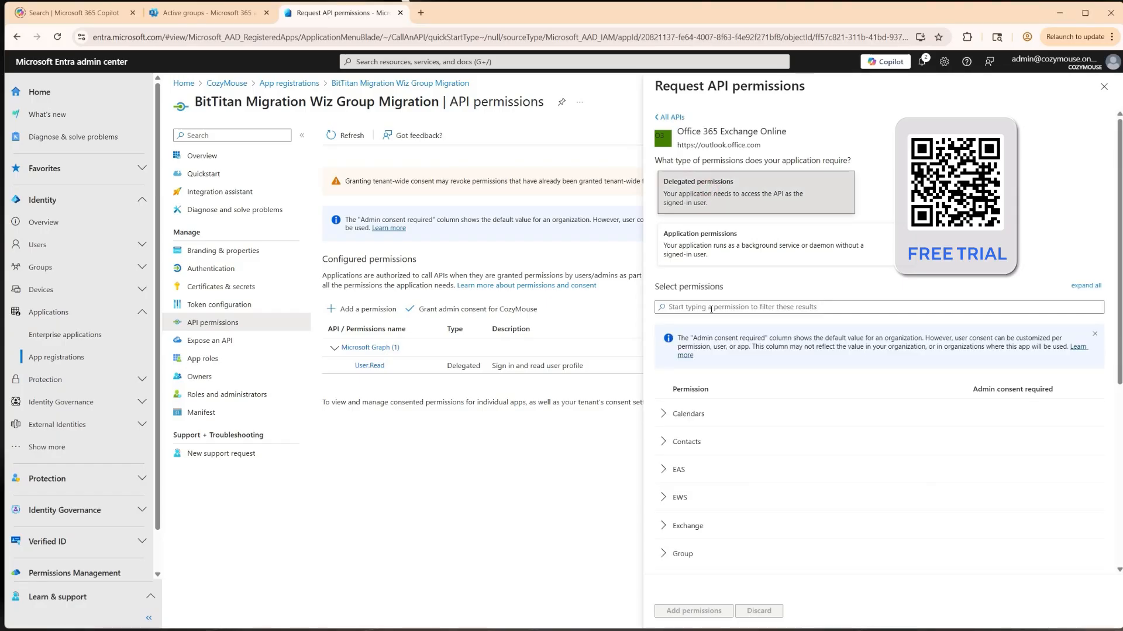
{"action": "left_click", "coordinate": [667, 498]}
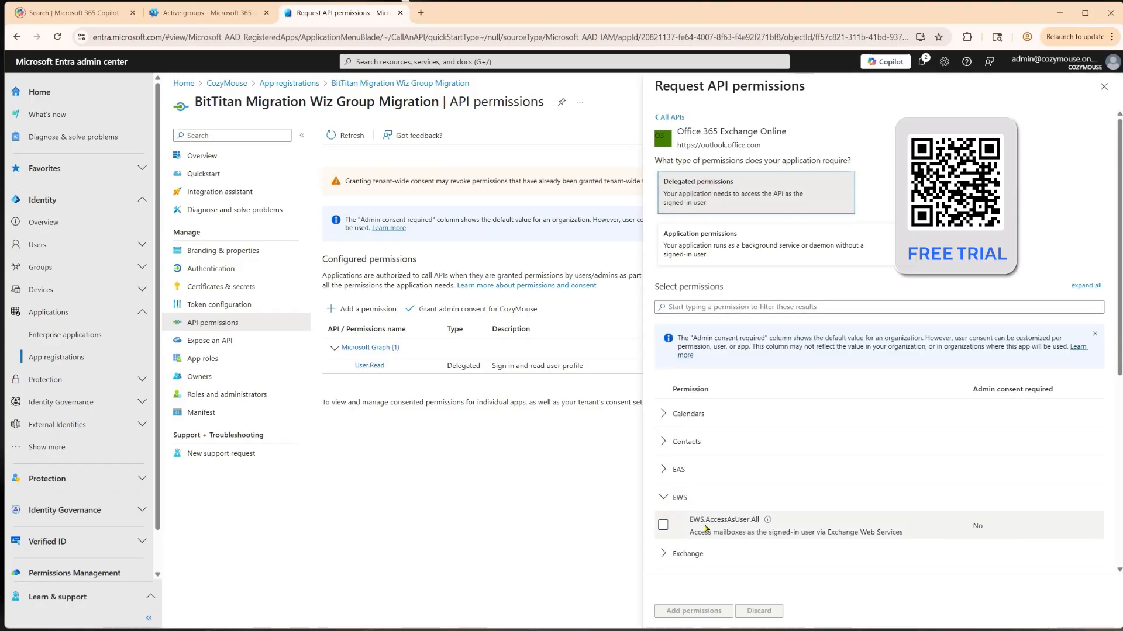
{"action": "left_click", "coordinate": [664, 526]}
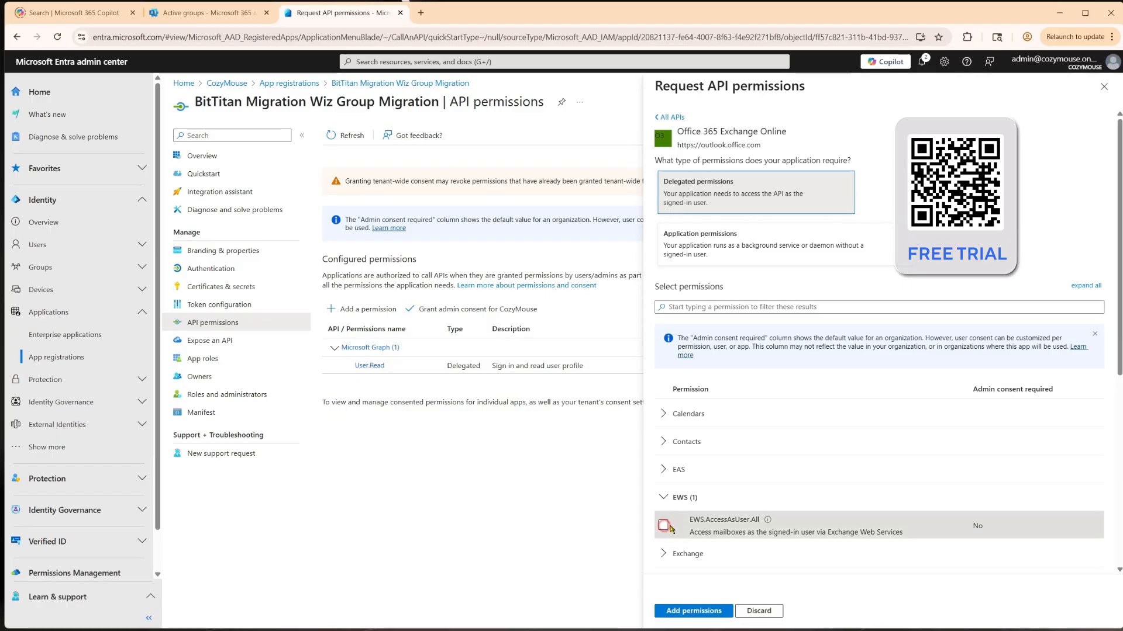
{"action": "left_click", "coordinate": [685, 613]}
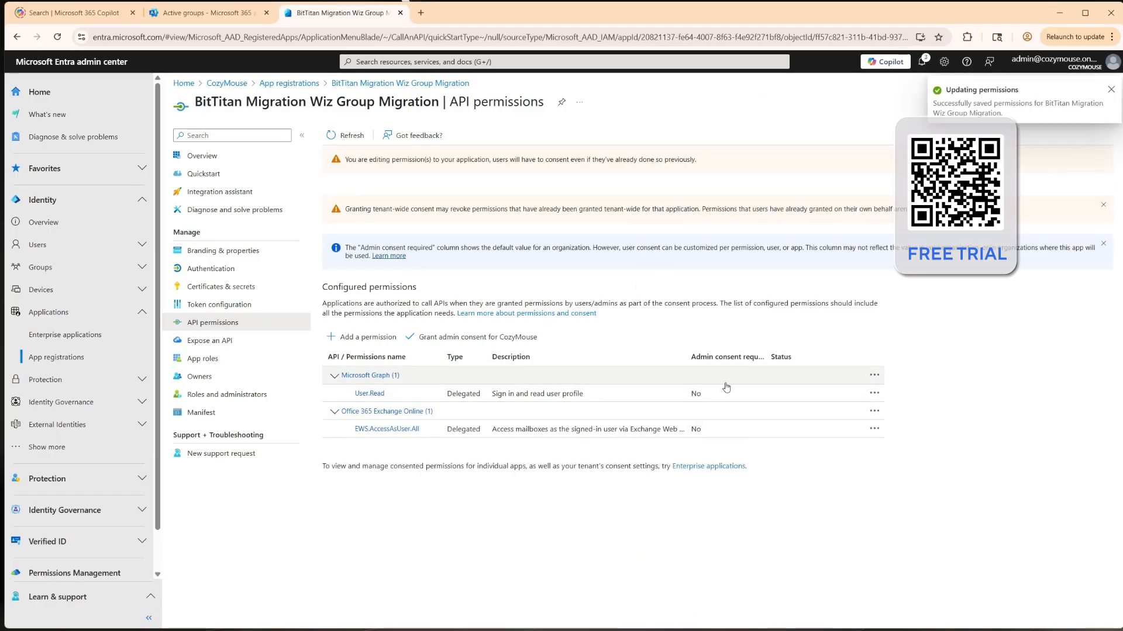
Step: Grant admin consent for CozyMouse to the app's configured API permissions
{"action": "left_click", "coordinate": [466, 338]}
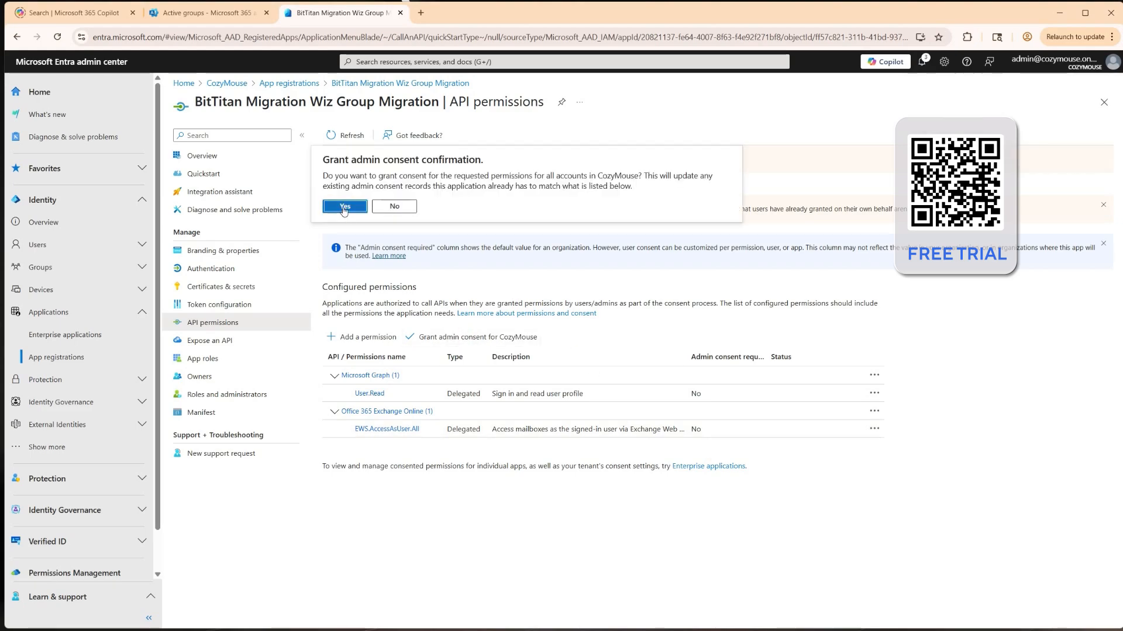
{"action": "left_click", "coordinate": [344, 209]}
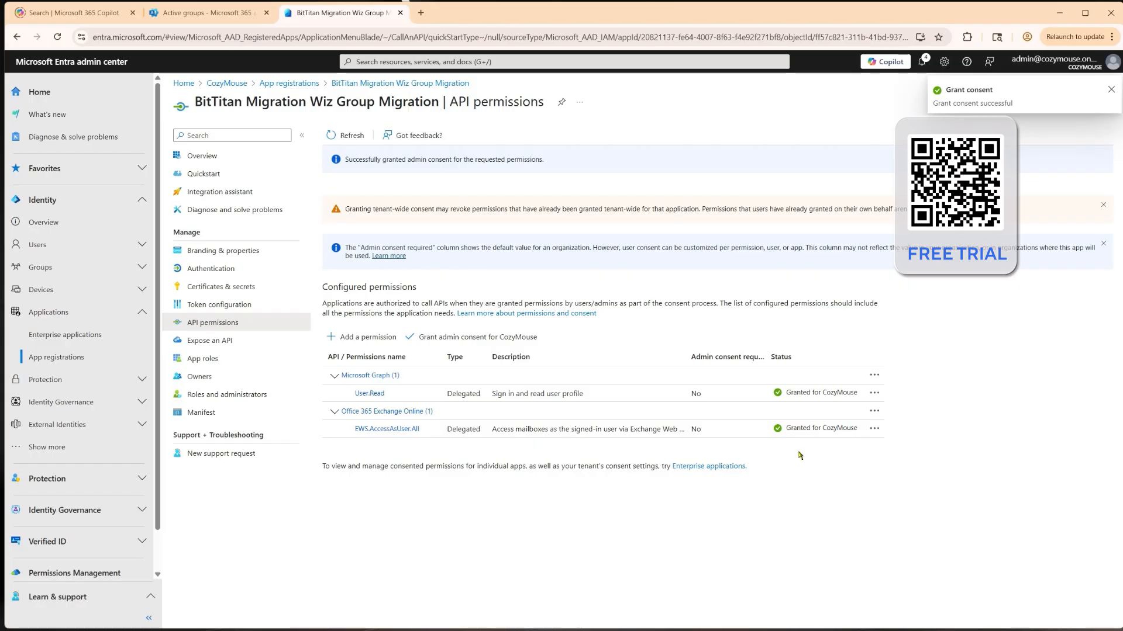
{"action": "left_click", "coordinate": [235, 160]}
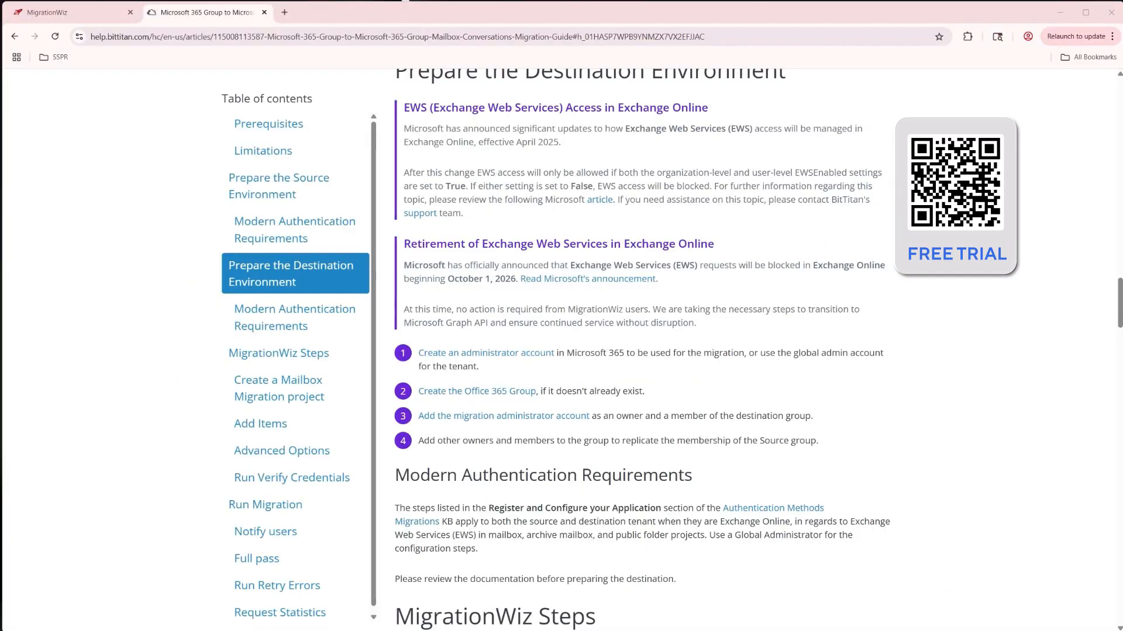
Step: Following the migration guide, create a Mailbox Project named Cozymouse Group Mail for the customer Cozymouse
{"action": "scroll", "coordinate": [794, 228], "scroll_direction": "up", "scroll_amount": 1}
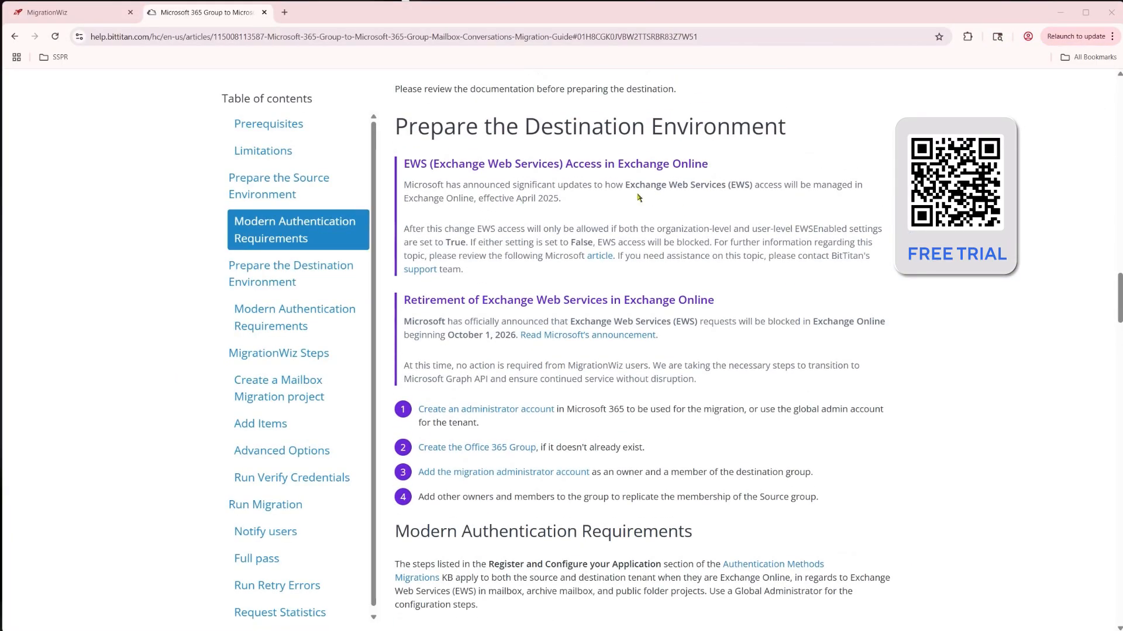
{"action": "scroll", "coordinate": [589, 140], "scroll_direction": "down", "scroll_amount": 6}
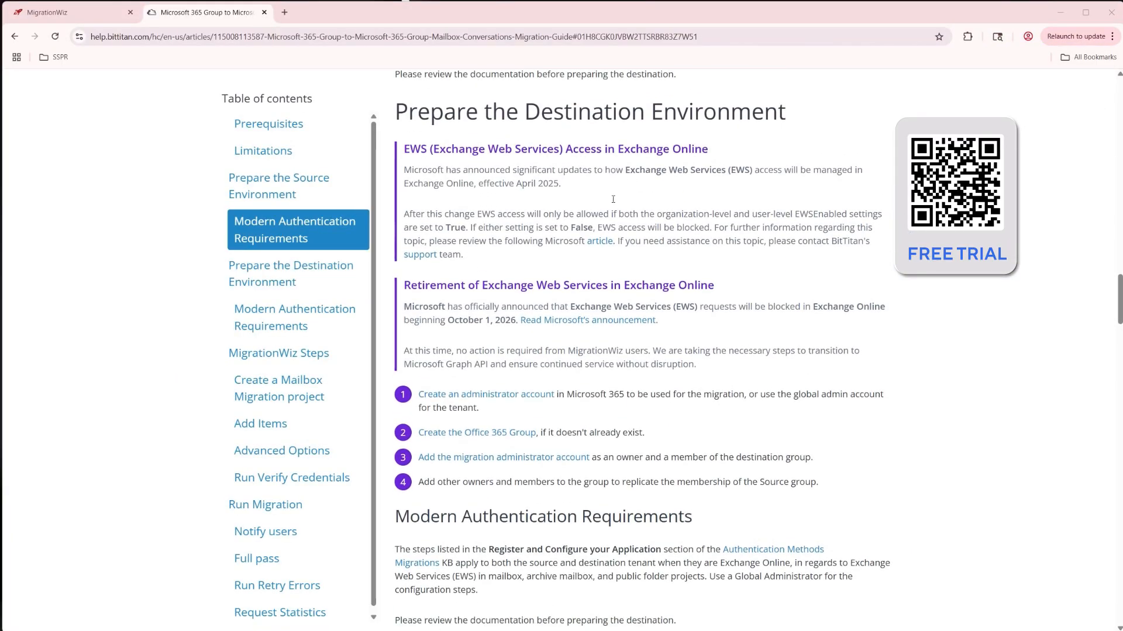
{"action": "scroll", "coordinate": [614, 201], "scroll_direction": "down", "scroll_amount": 4}
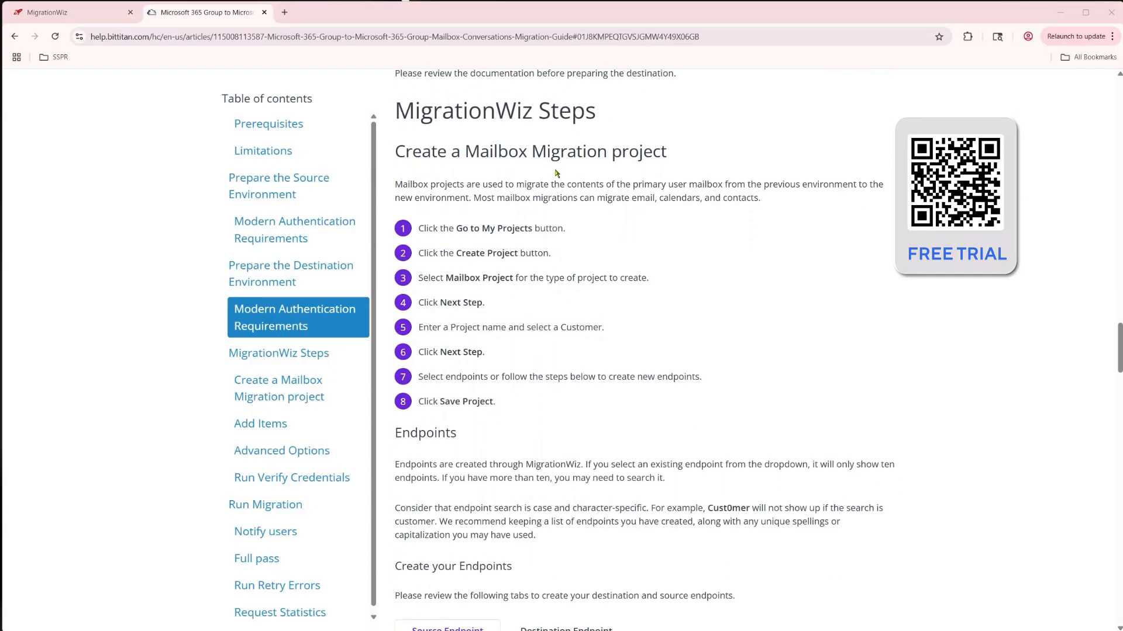
{"action": "scroll", "coordinate": [672, 247], "scroll_direction": "down", "scroll_amount": 3}
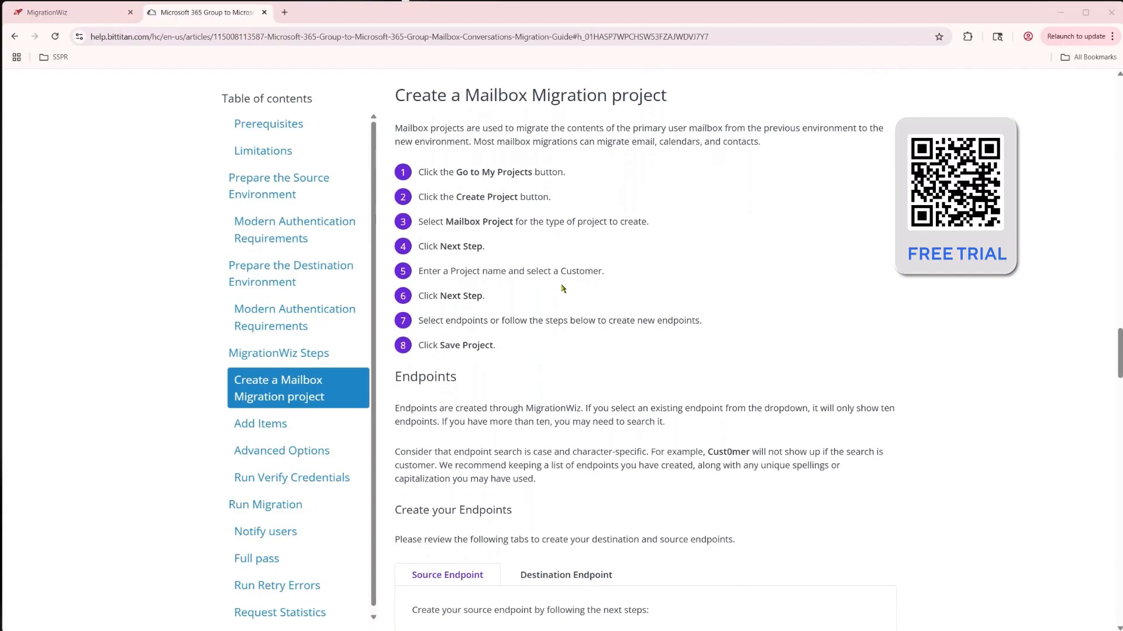
{"action": "scroll", "coordinate": [646, 305], "scroll_direction": "down", "scroll_amount": 5}
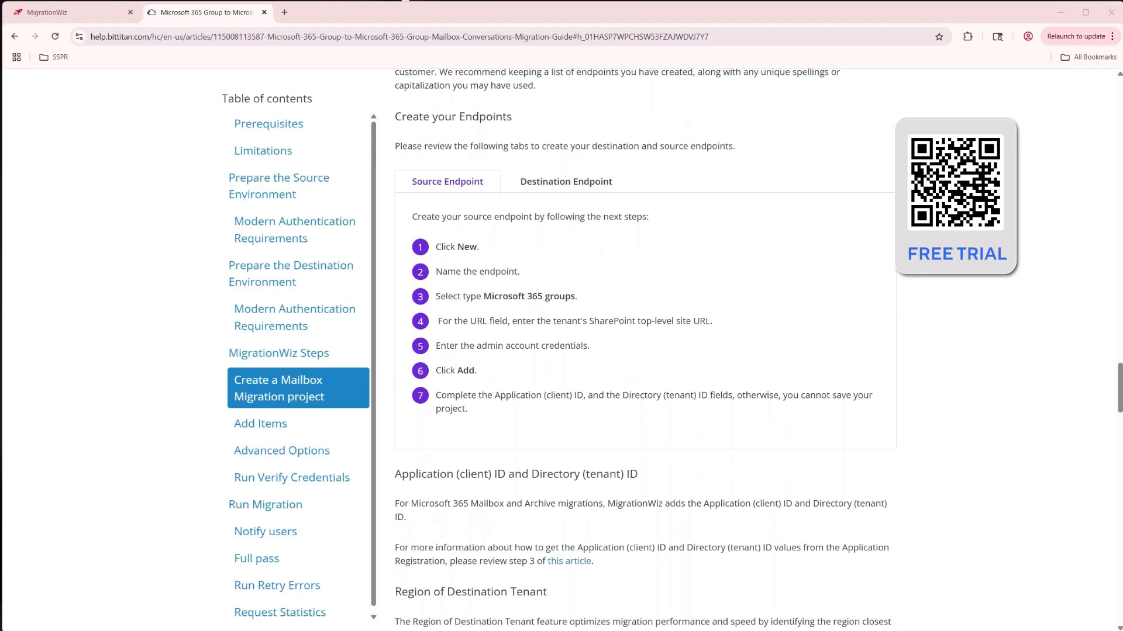
{"action": "key", "text": "ctrl+shift+Tab"}
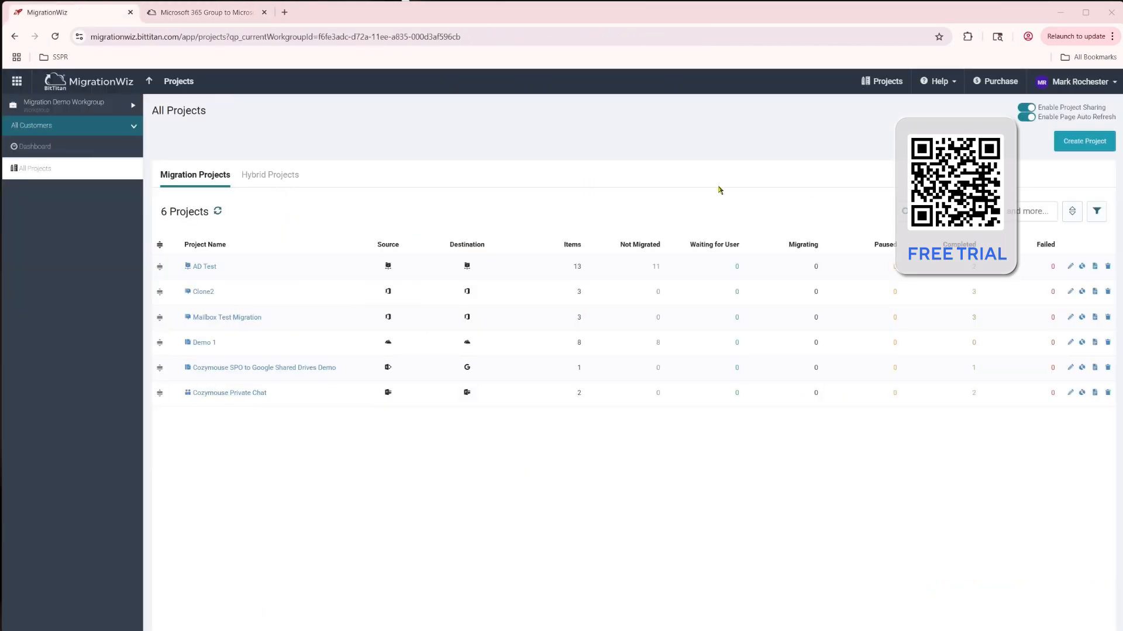
{"action": "left_click", "coordinate": [1070, 147]}
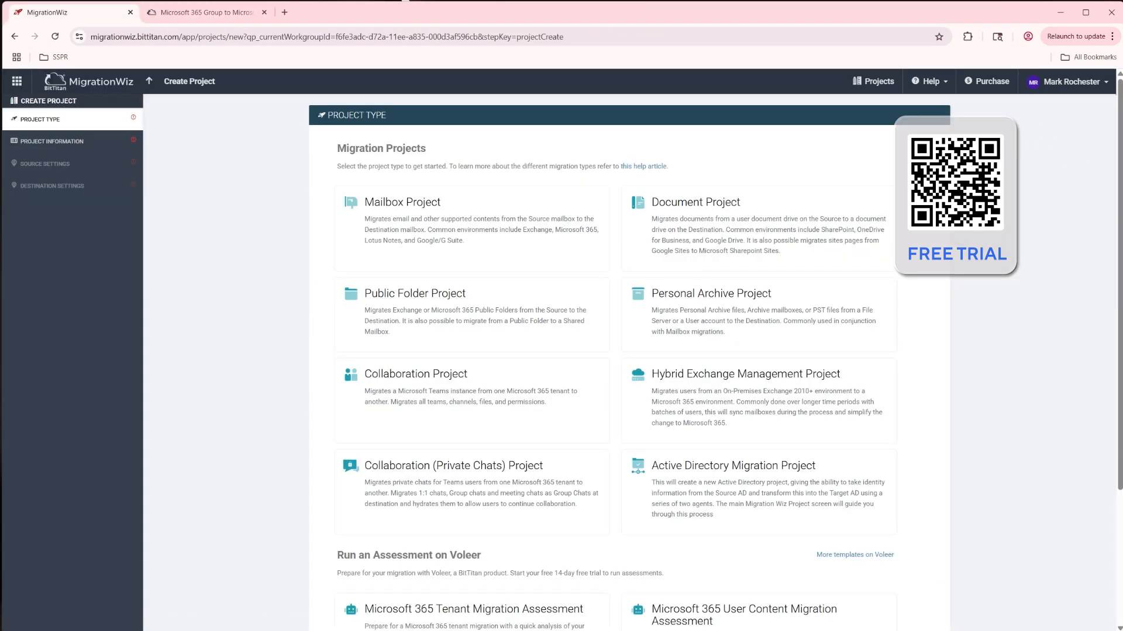
{"action": "left_click", "coordinate": [485, 228]}
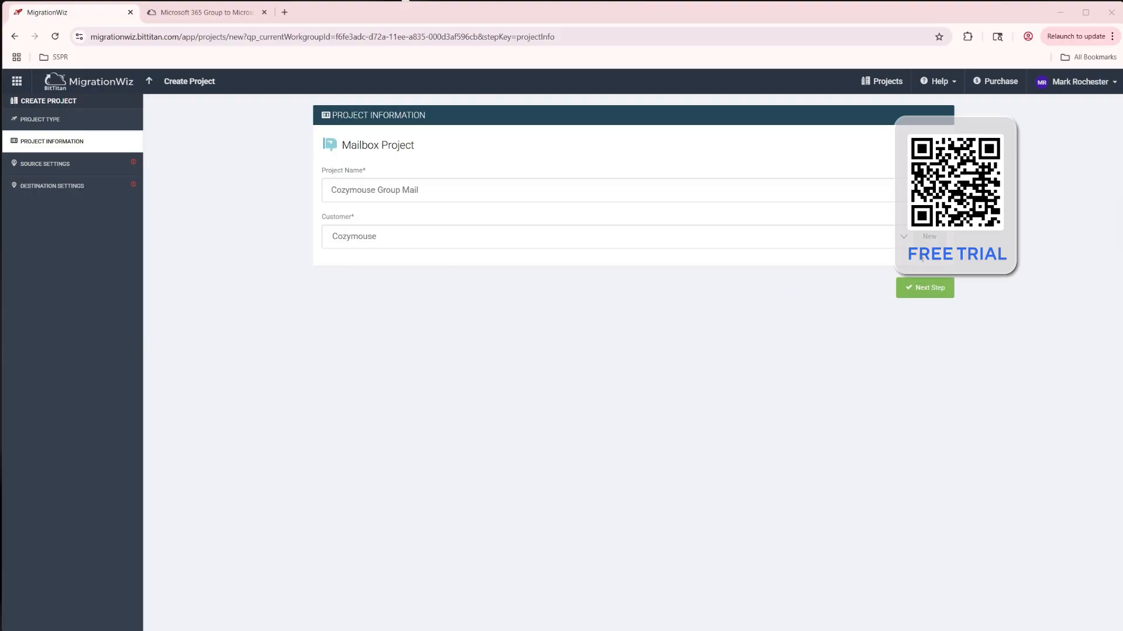
{"action": "left_click", "coordinate": [930, 237]}
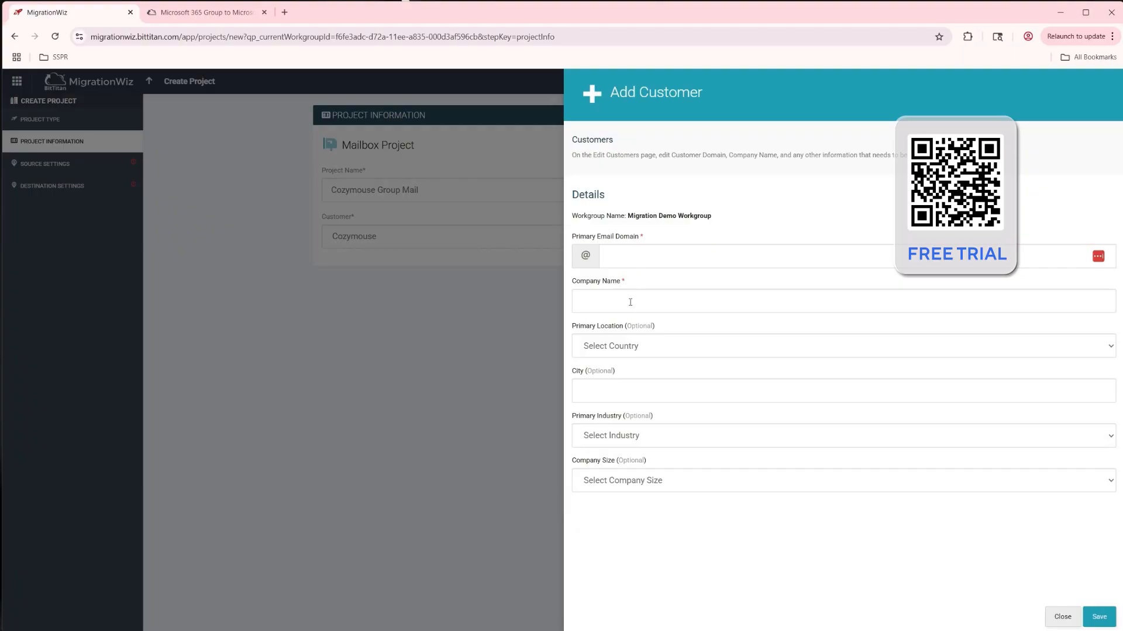
{"action": "left_click", "coordinate": [1062, 617]}
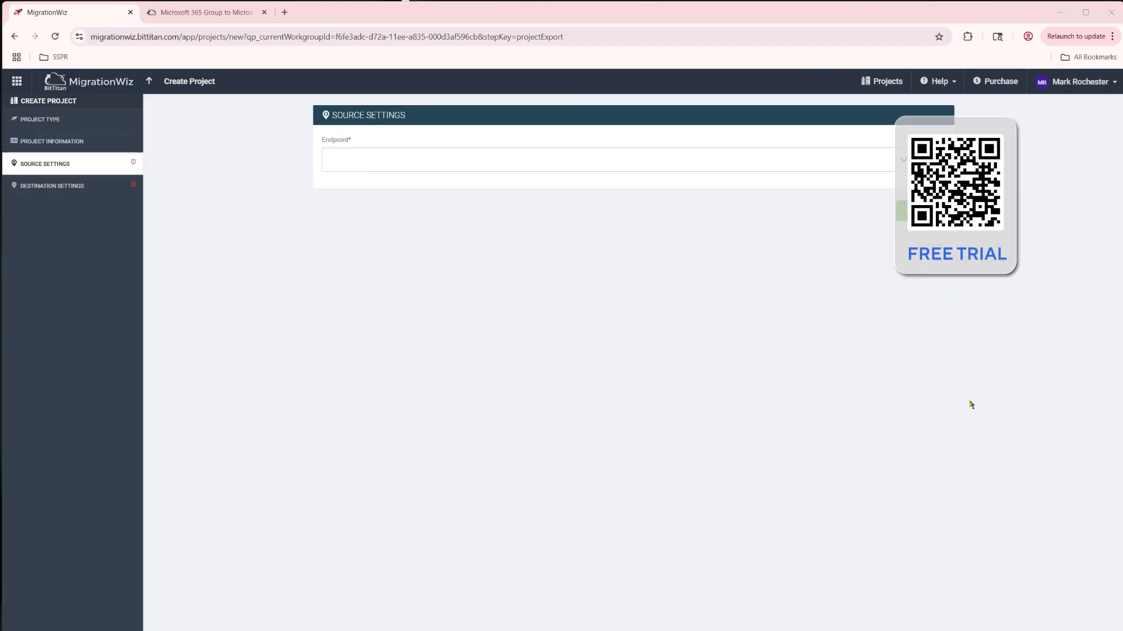
{"action": "left_click", "coordinate": [929, 160]}
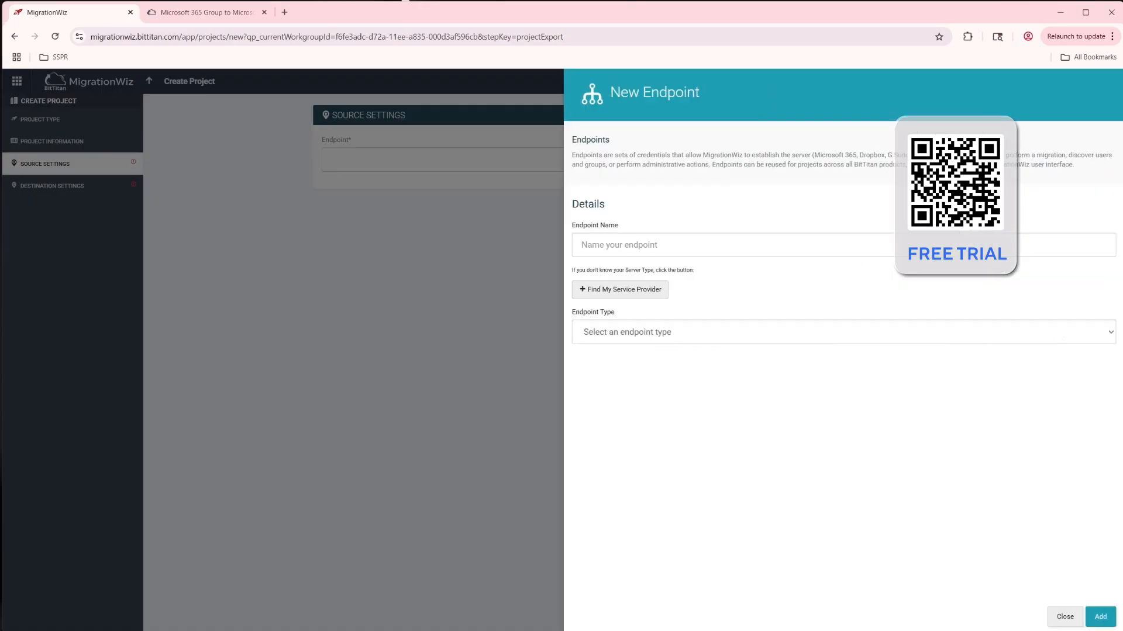
{"action": "type", "text": "Cozymouse M365 Groups"}
{"action": "left_click", "coordinate": [618, 333]}
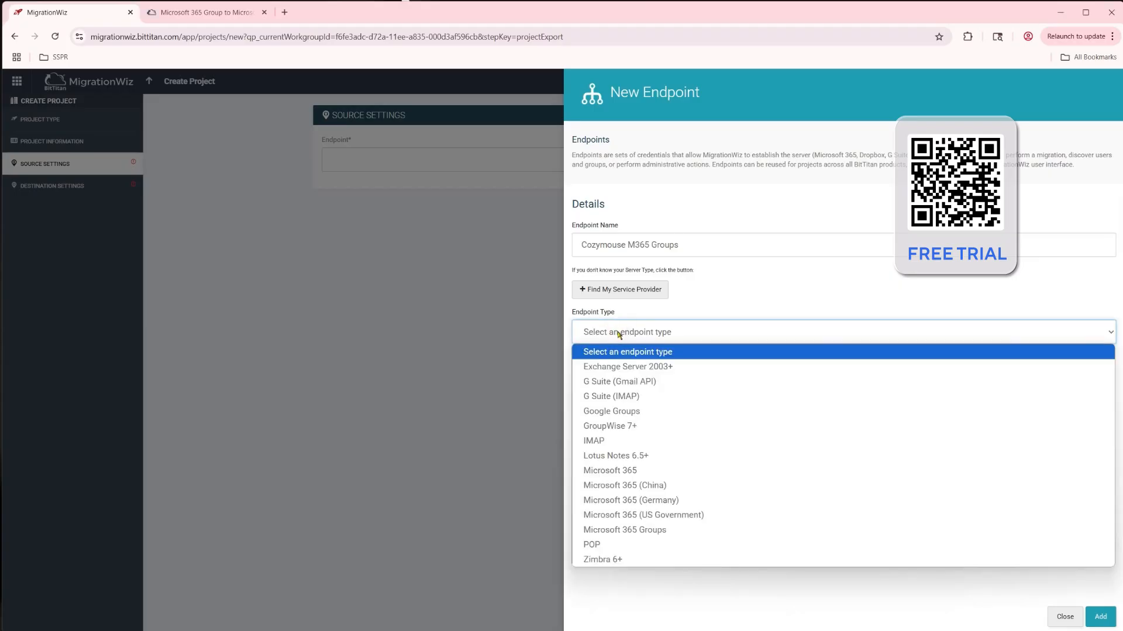
{"action": "left_click", "coordinate": [661, 532]}
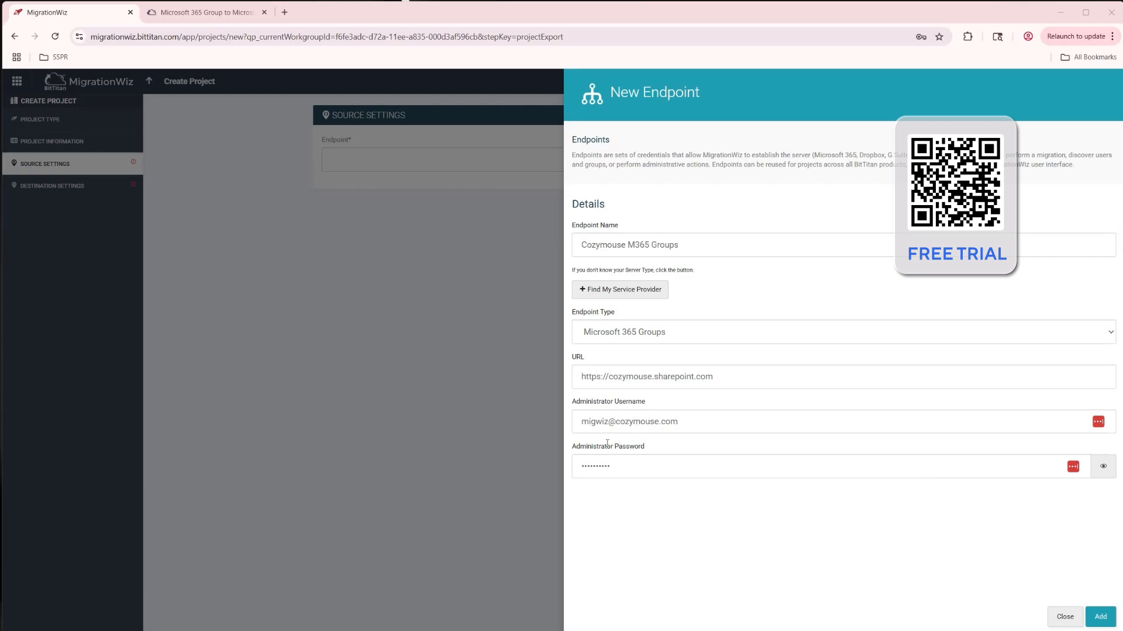
{"action": "left_click", "coordinate": [1101, 617]}
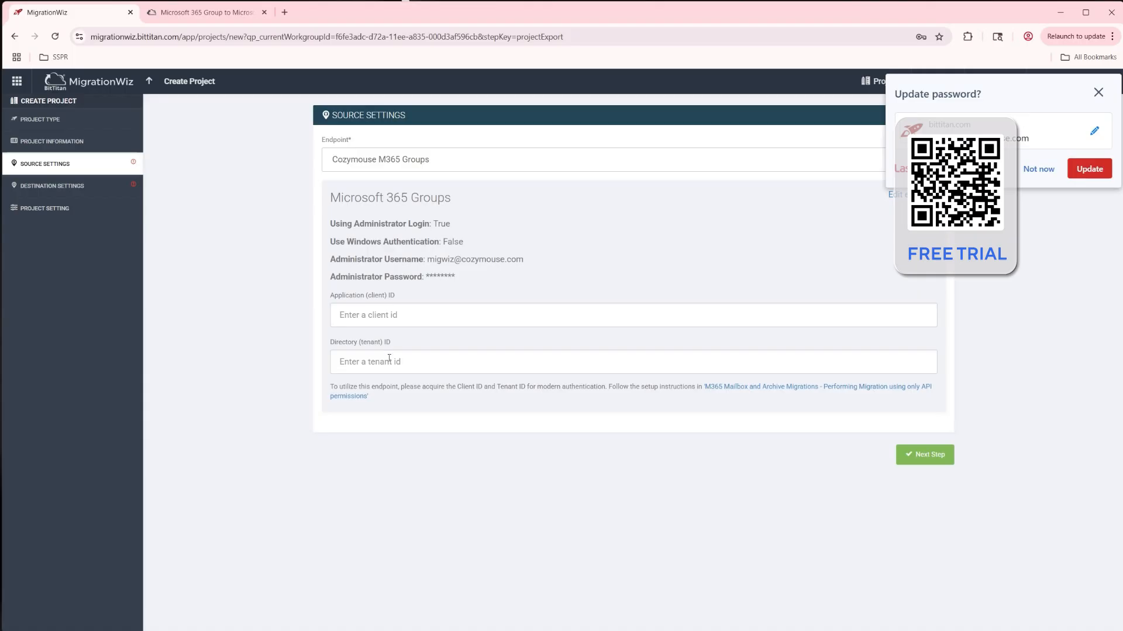
{"action": "left_click", "coordinate": [1039, 169]}
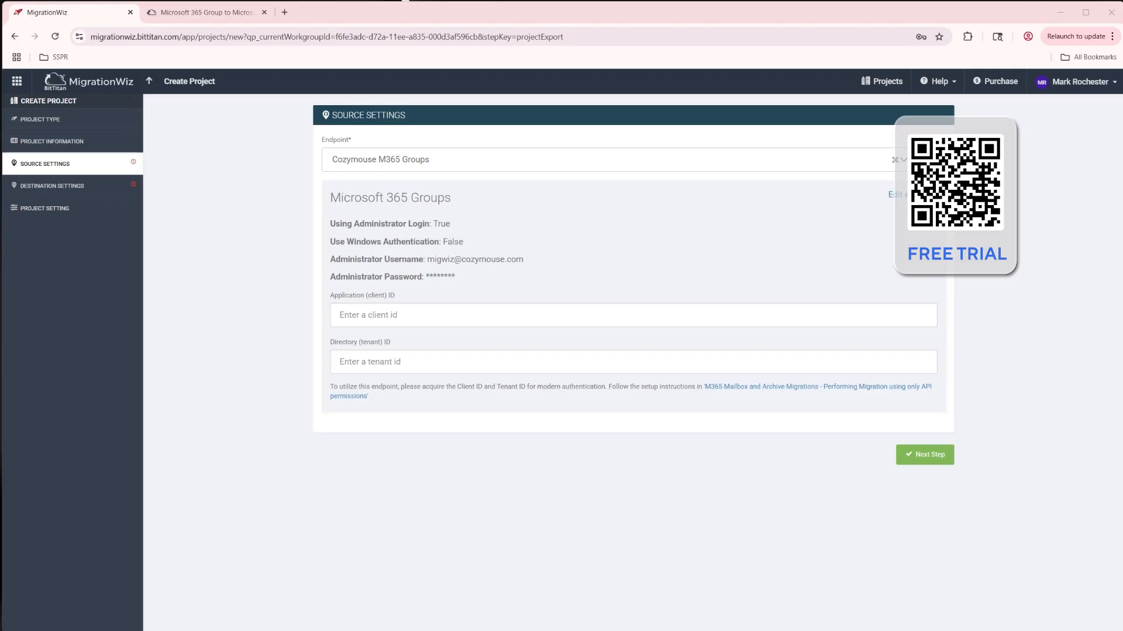
Step: Paste the source app's Application (client) ID and Directory (tenant) ID and continue to destination settings
{"action": "left_click", "coordinate": [395, 315]}
{"action": "type", "text": "20821137-fe64-4007-8f63-f4e92f271bf8"}
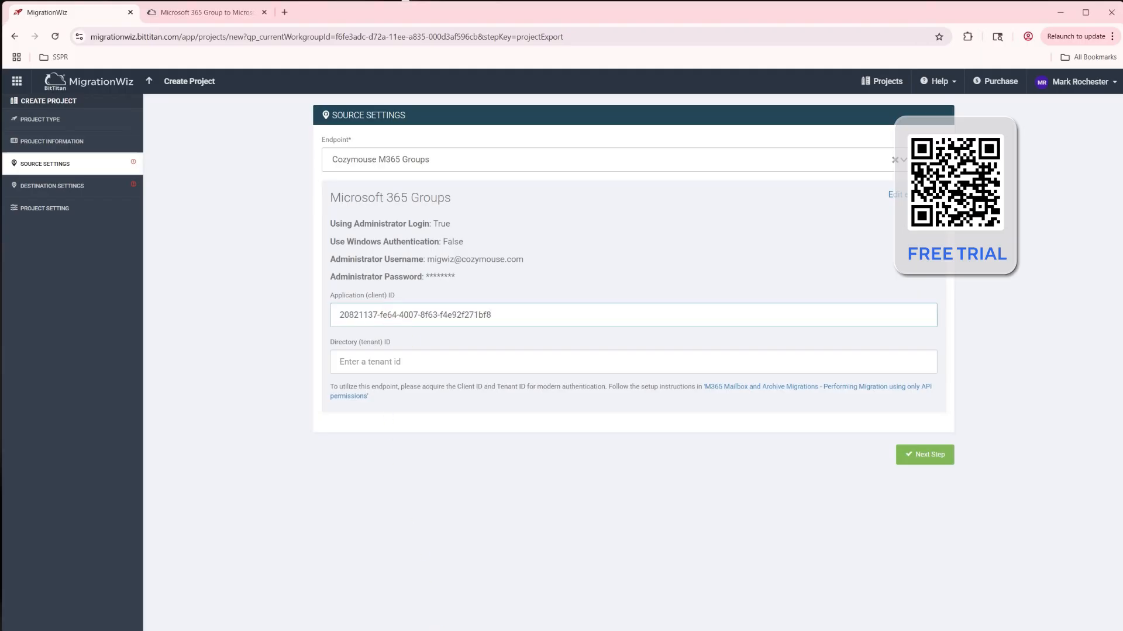
{"action": "key", "text": "alt+Tab"}
{"action": "left_click", "coordinate": [419, 363]}
{"action": "type", "text": "51fd73b7-4f91-4c4c-85f3-34df5532593b"}
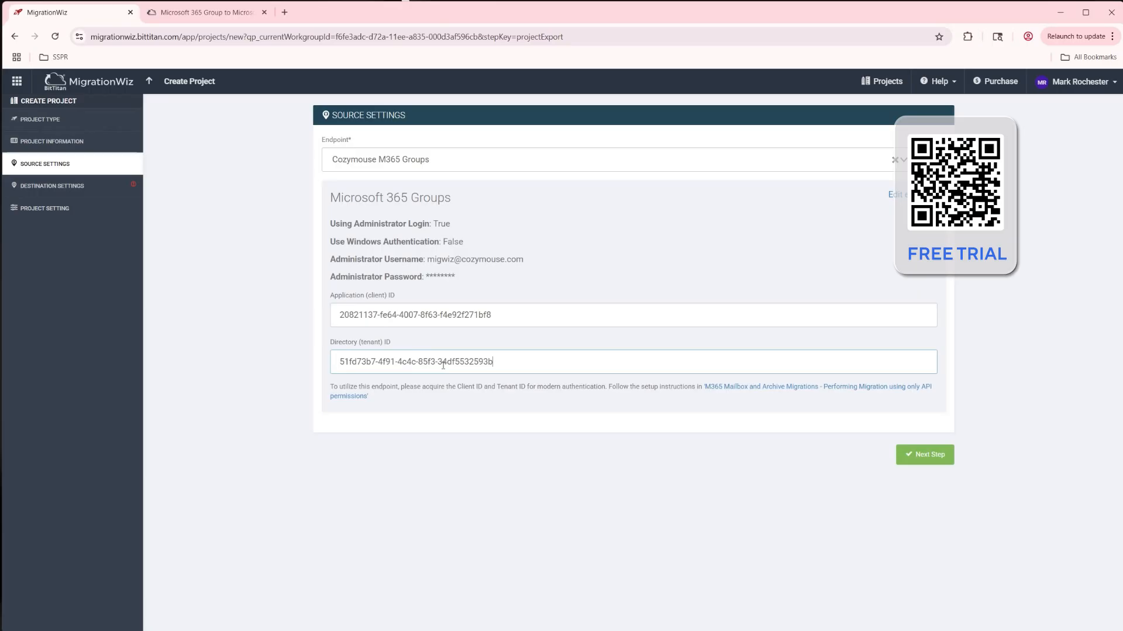
{"action": "left_click", "coordinate": [928, 459]}
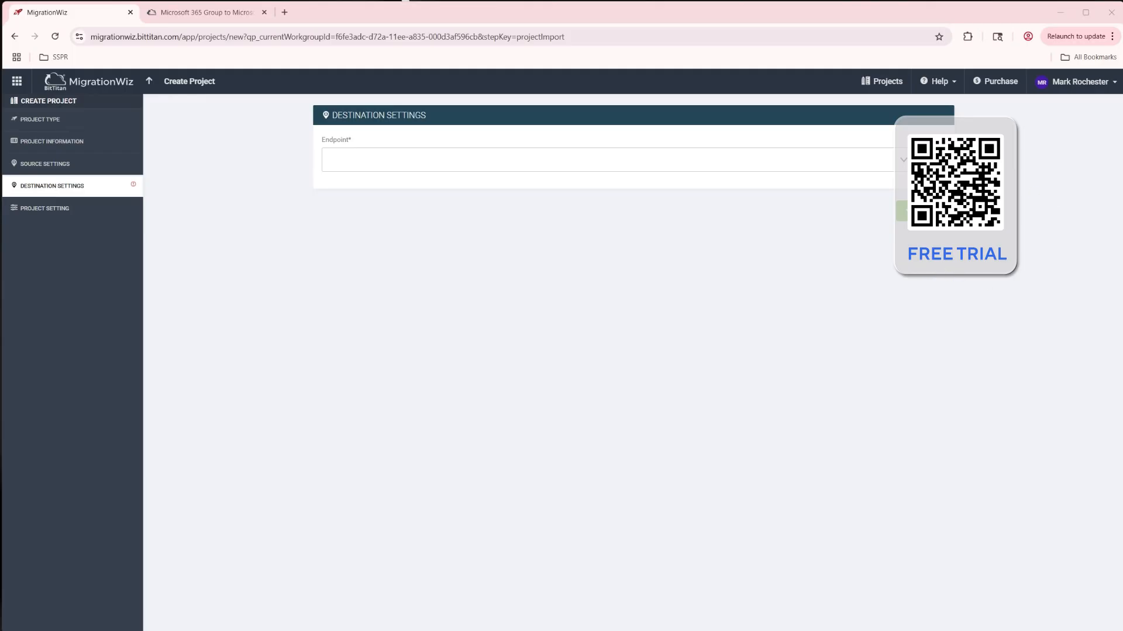
{"action": "left_click", "coordinate": [932, 159]}
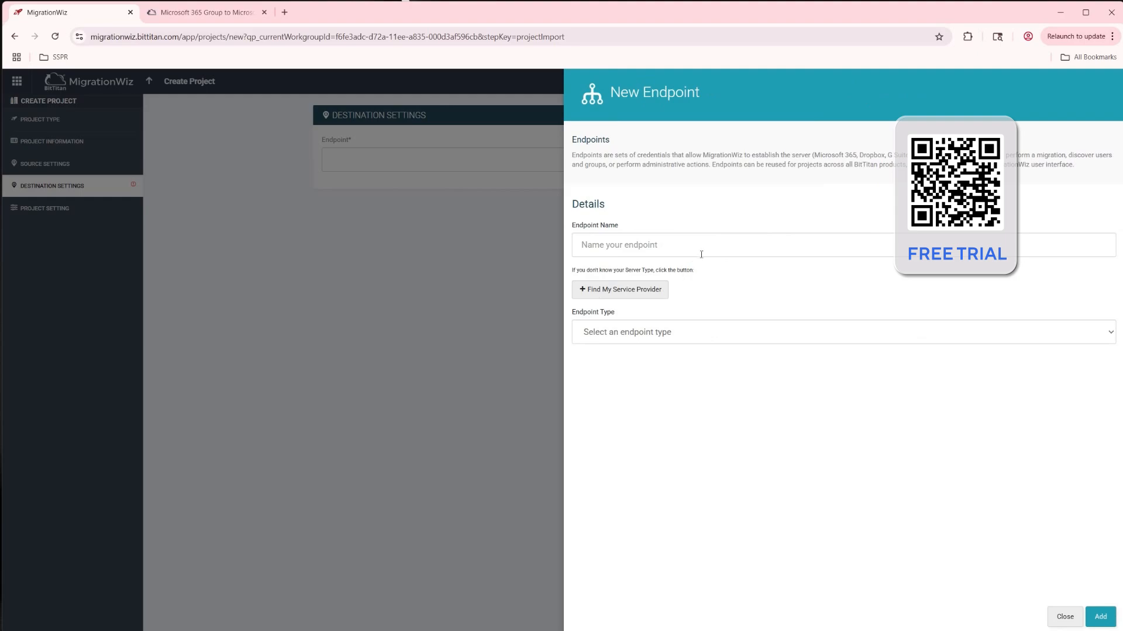
{"action": "type", "text": "Migration Frog M365 Groups"}
{"action": "left_click", "coordinate": [640, 332]}
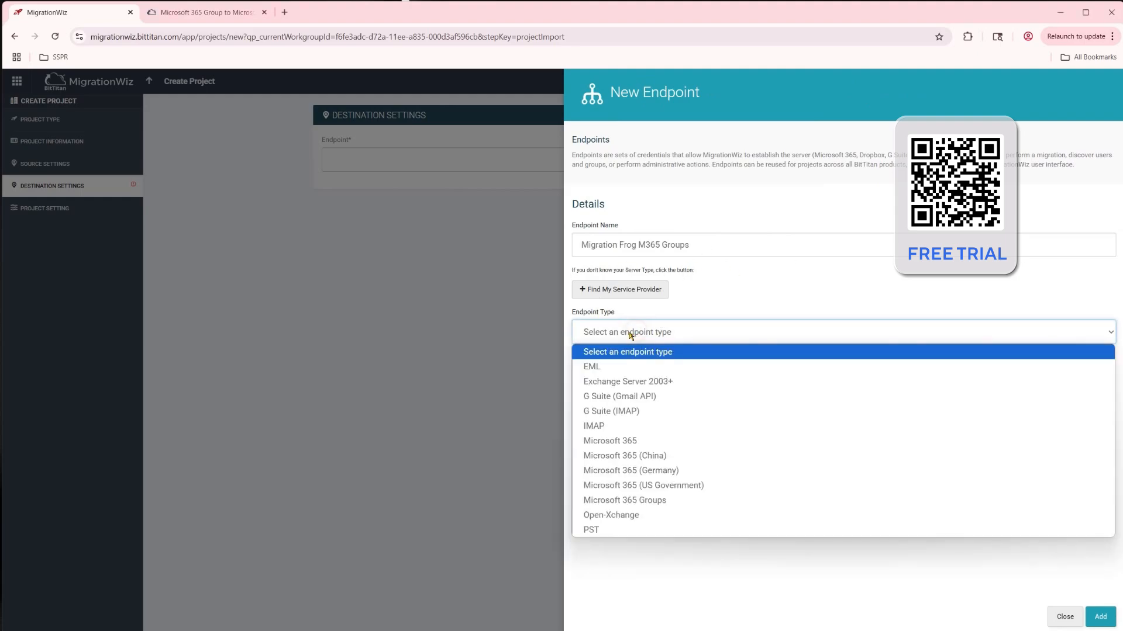
{"action": "left_click", "coordinate": [643, 502]}
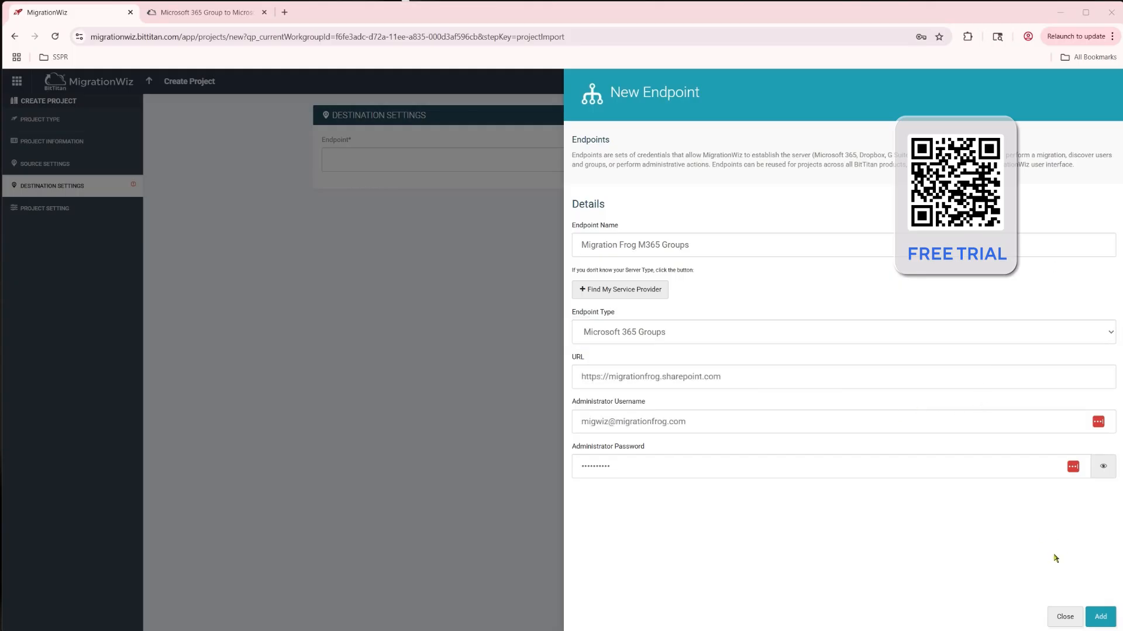
{"action": "left_click", "coordinate": [1108, 618]}
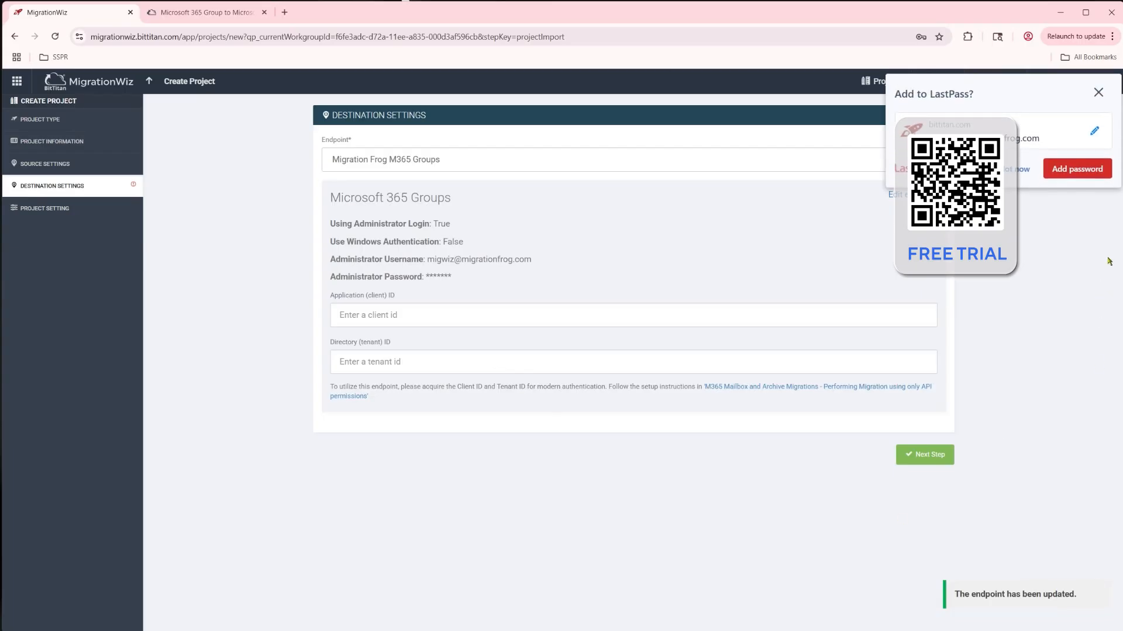
{"action": "left_click", "coordinate": [1017, 171]}
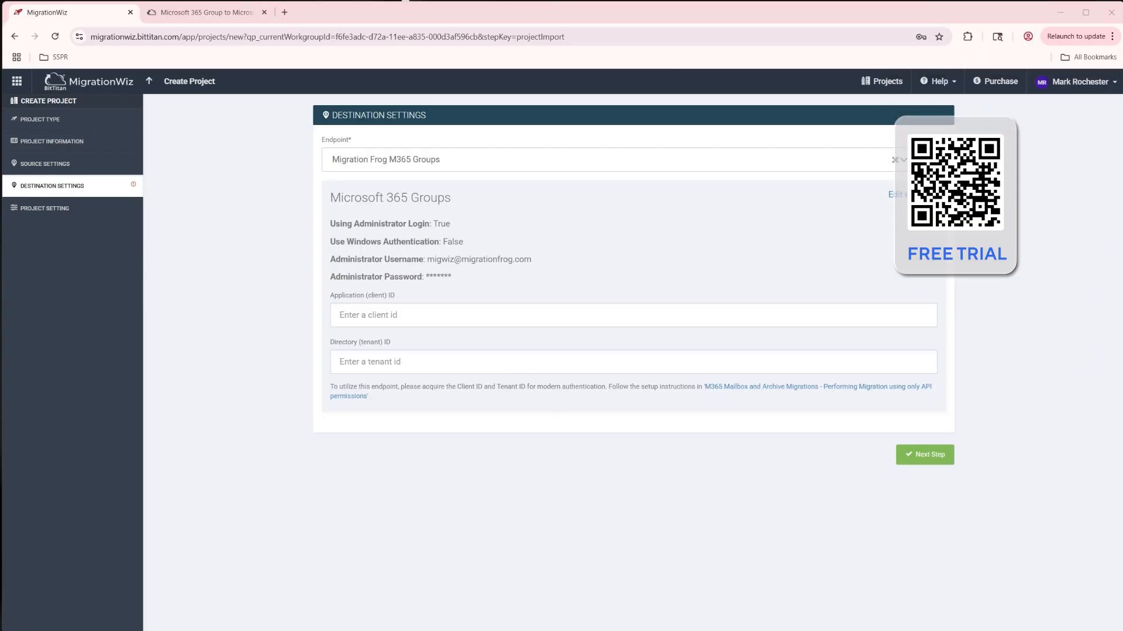
Step: Paste the destination app's Application (client) ID and Directory (tenant) ID and continue to project settings
{"action": "left_click", "coordinate": [436, 316]}
{"action": "type", "text": "d5d17d82-8dc9-4150-a2ac-3b365787a917"}
{"action": "key", "text": "alt+Tab"}
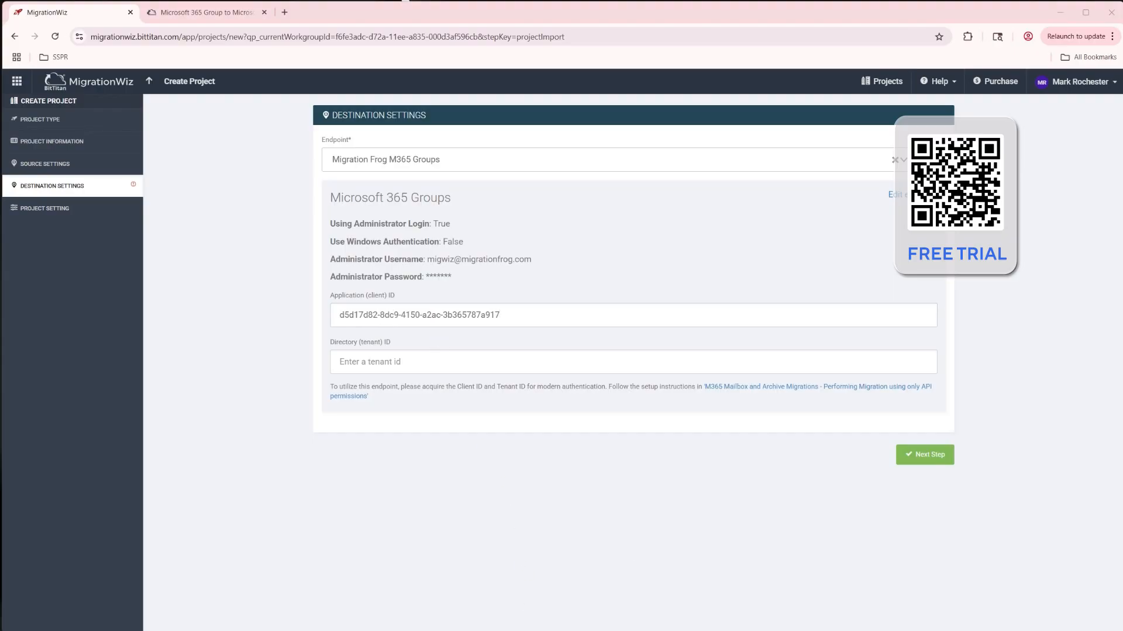
{"action": "left_click", "coordinate": [510, 358]}
{"action": "type", "text": "aacba033-965d-4497-82cf-3b131e035f67"}
{"action": "left_click", "coordinate": [942, 457]}
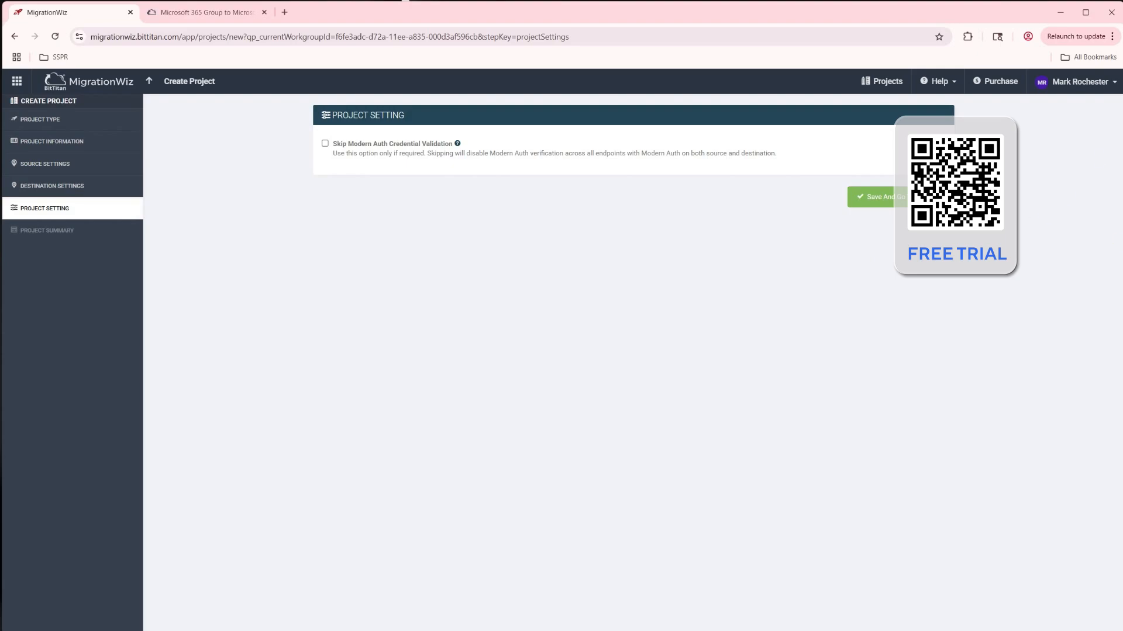
Step: Save the project with Skip Modern Auth Credential Validation left unchecked
{"action": "left_click", "coordinate": [889, 198]}
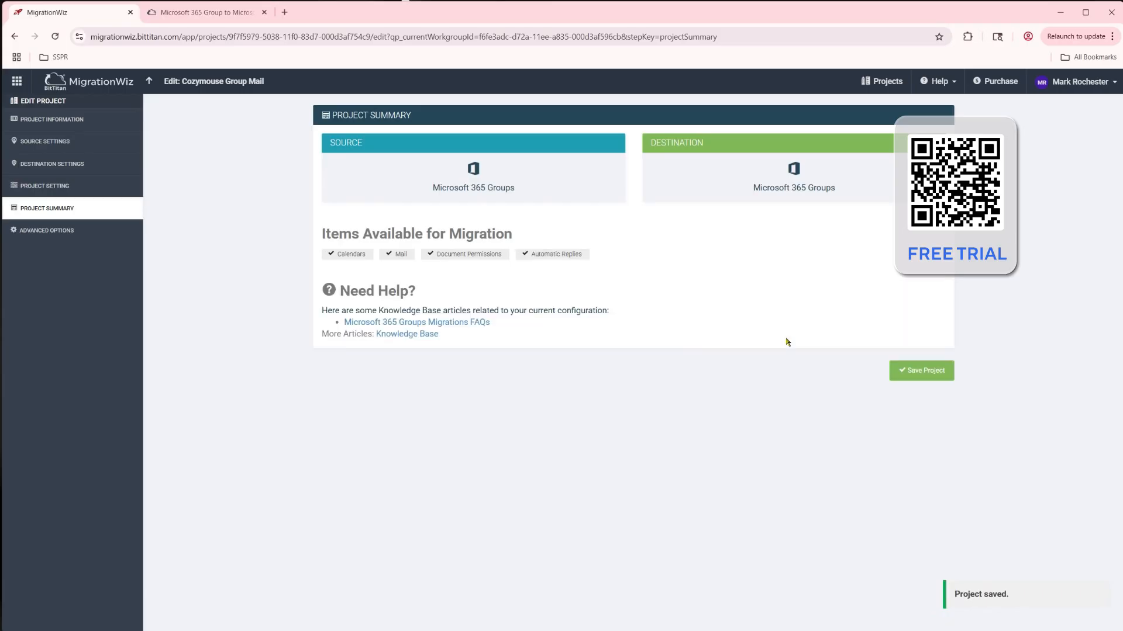
{"action": "left_click", "coordinate": [922, 374]}
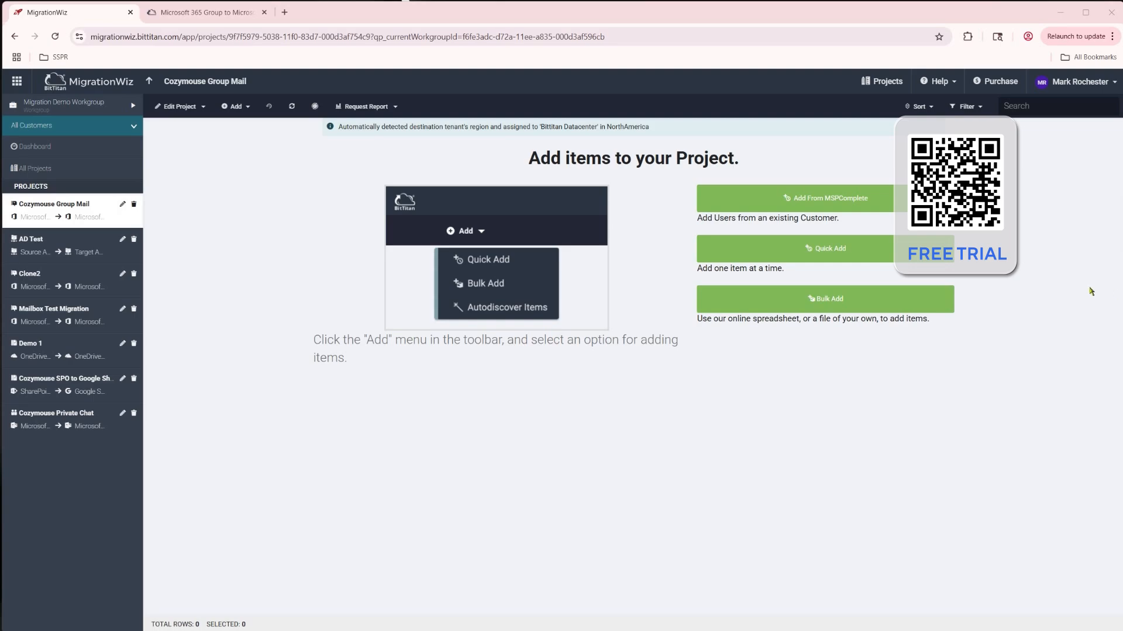
Step: Quick-add a migration item mapping the source group's email address to the destination group's email address with Active status
{"action": "left_click", "coordinate": [828, 308]}
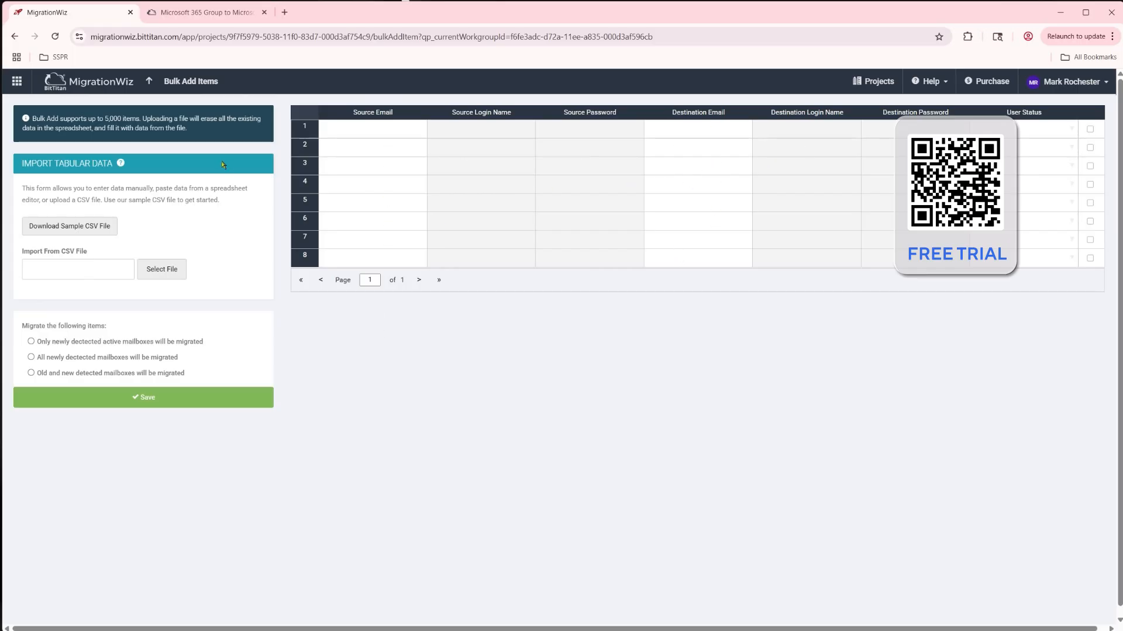
{"action": "left_click", "coordinate": [14, 40]}
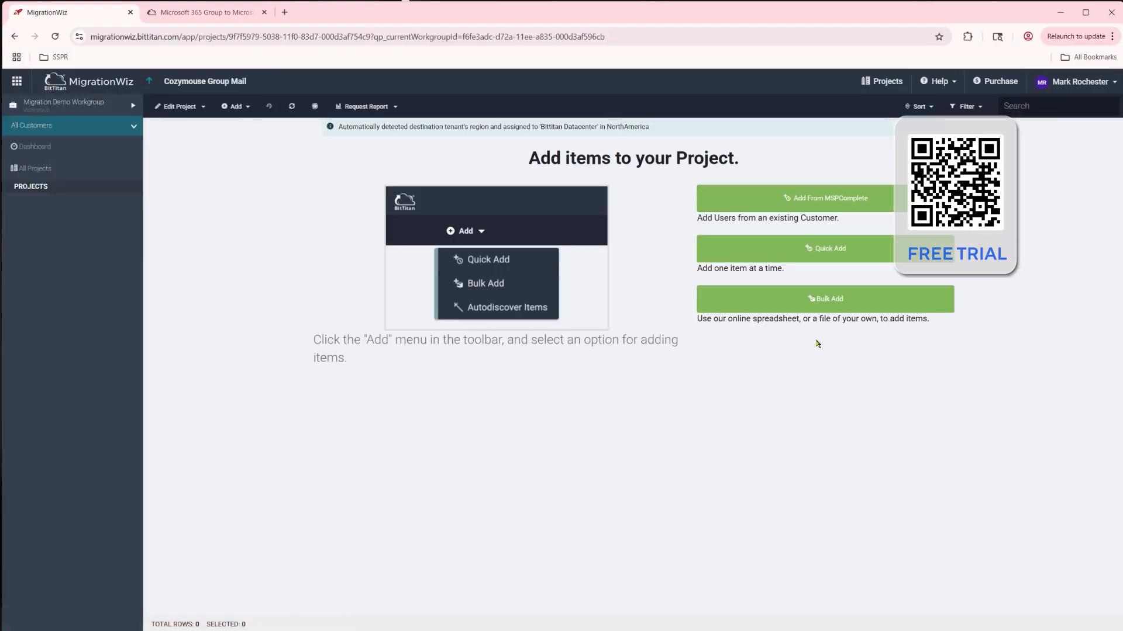
{"action": "left_click", "coordinate": [819, 249]}
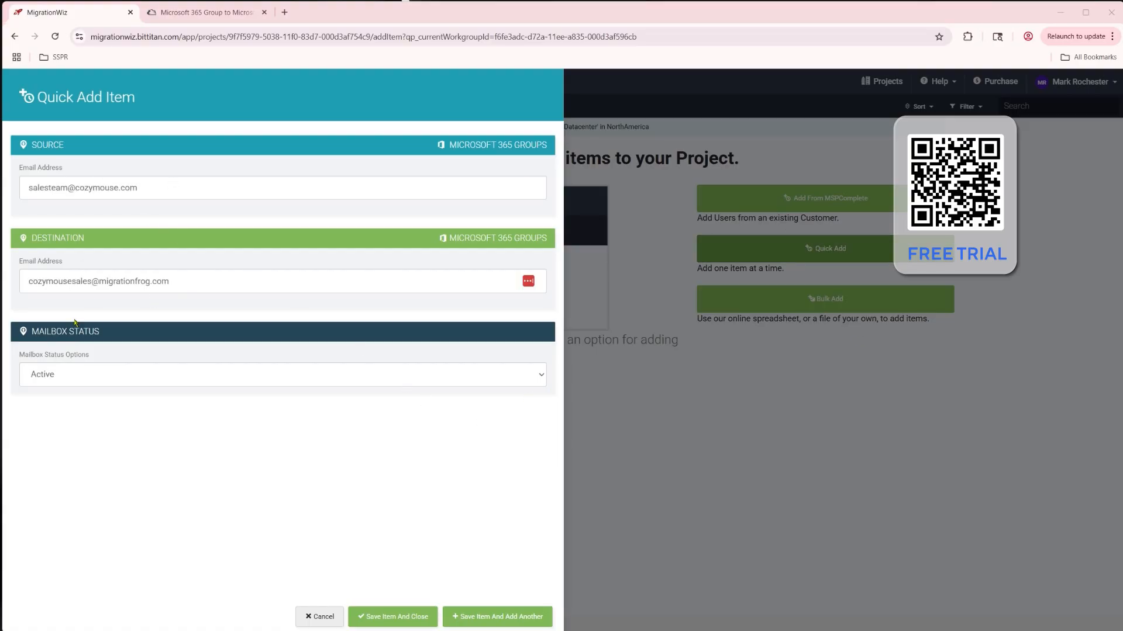
{"action": "left_click", "coordinate": [387, 614]}
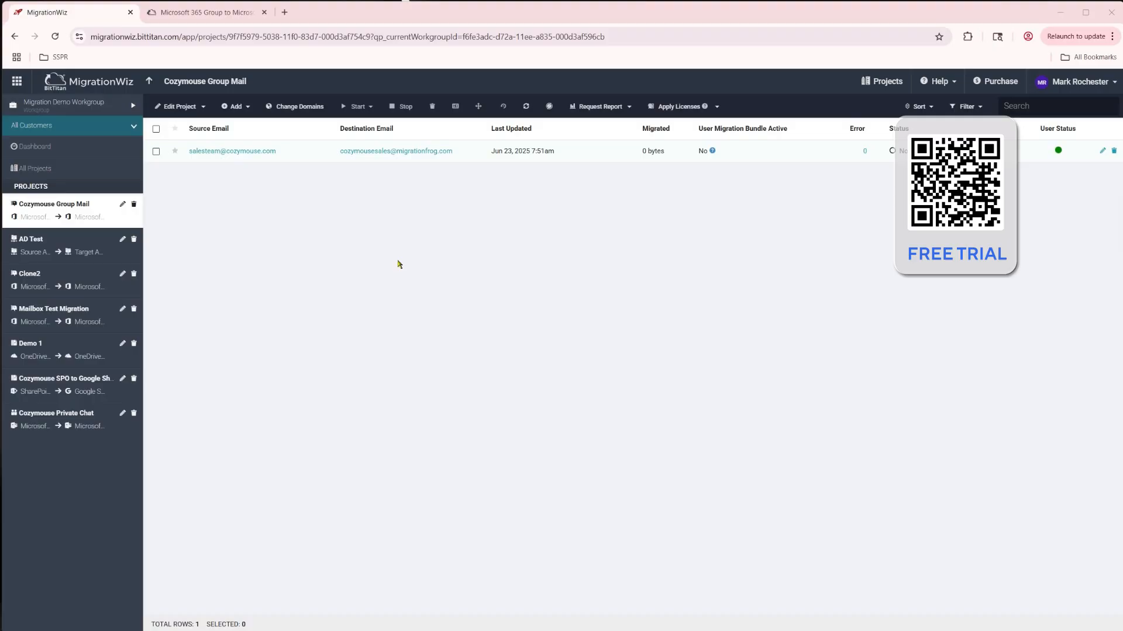
Step: Apply a User Migration Bundle license to the group migration item
{"action": "left_click", "coordinate": [156, 152]}
{"action": "left_click", "coordinate": [678, 107]}
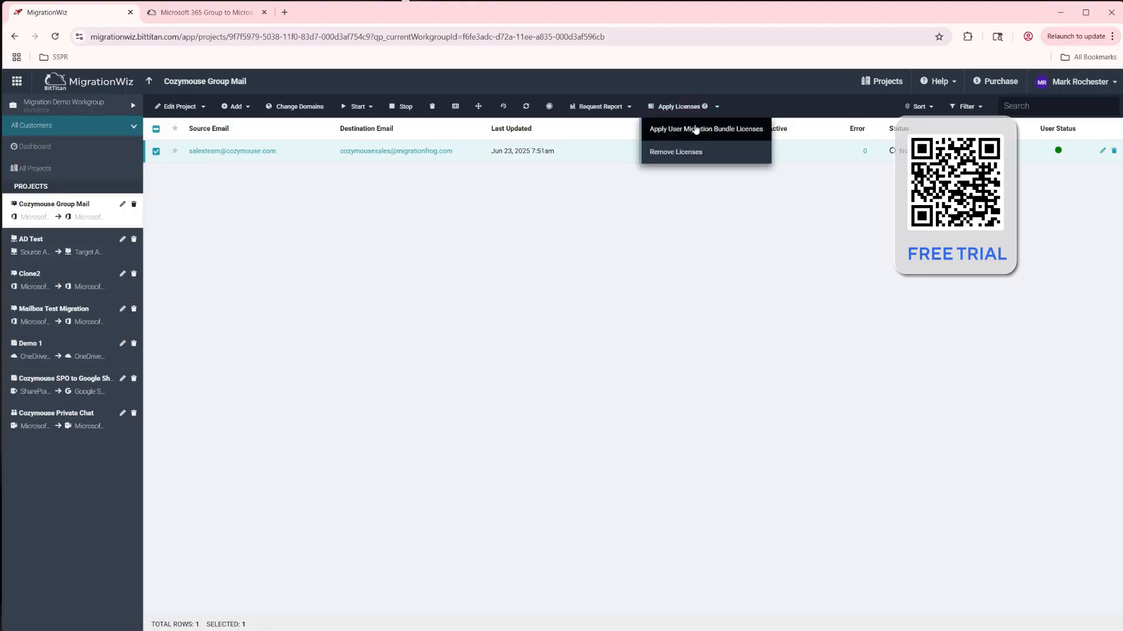
{"action": "left_click", "coordinate": [680, 129]}
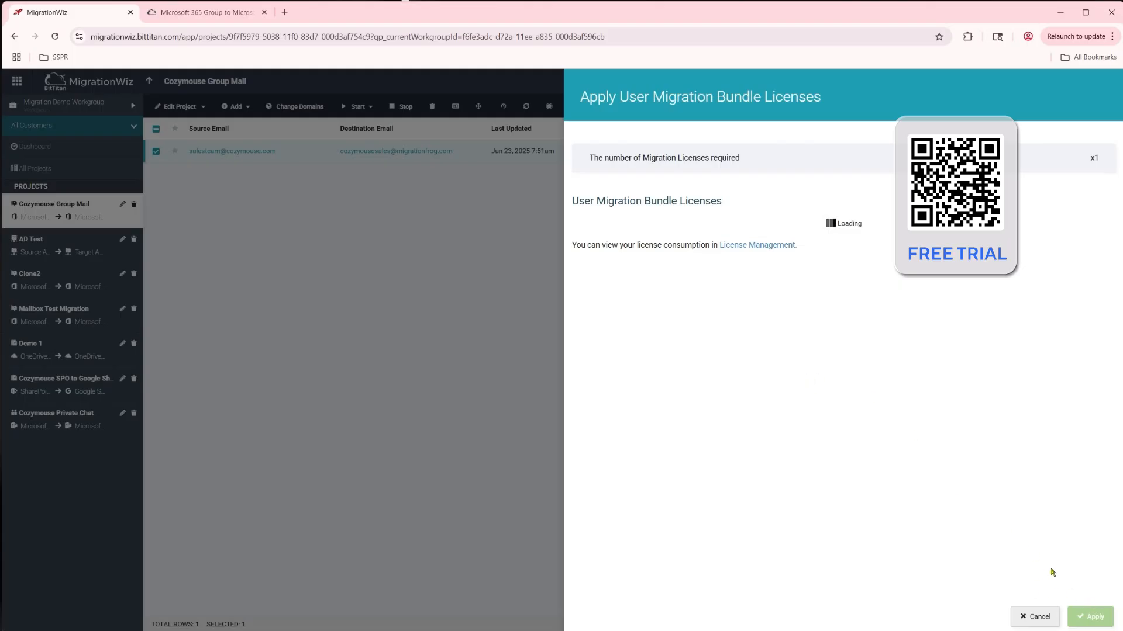
{"action": "left_click", "coordinate": [1096, 618]}
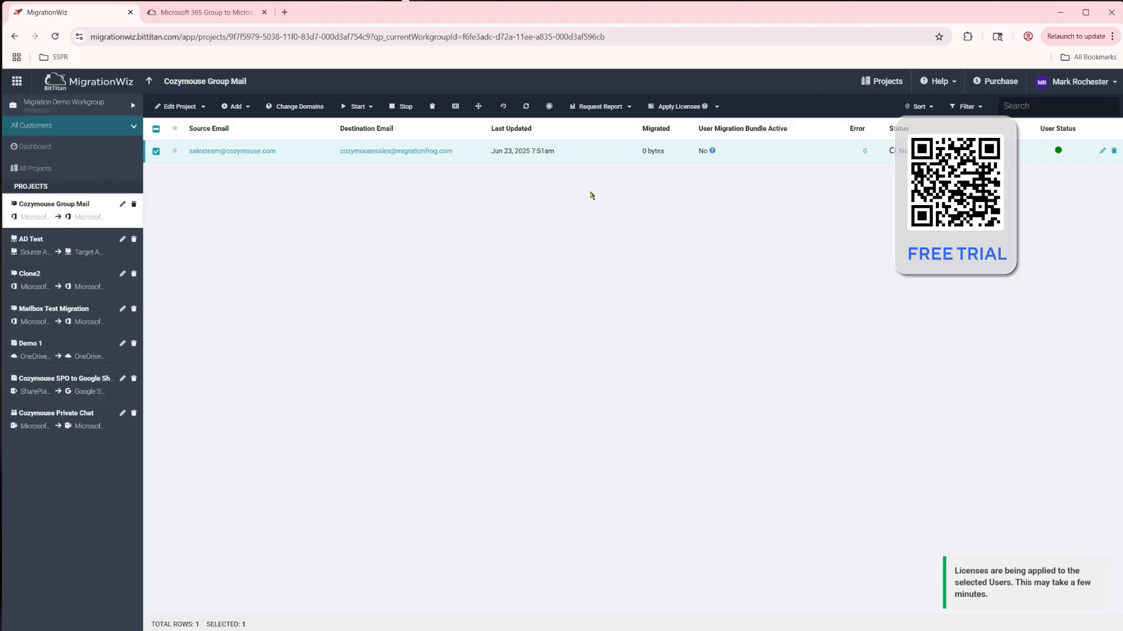
Step: Run Verify Credentials on the migration item and confirm the prompt
{"action": "left_click", "coordinate": [157, 151]}
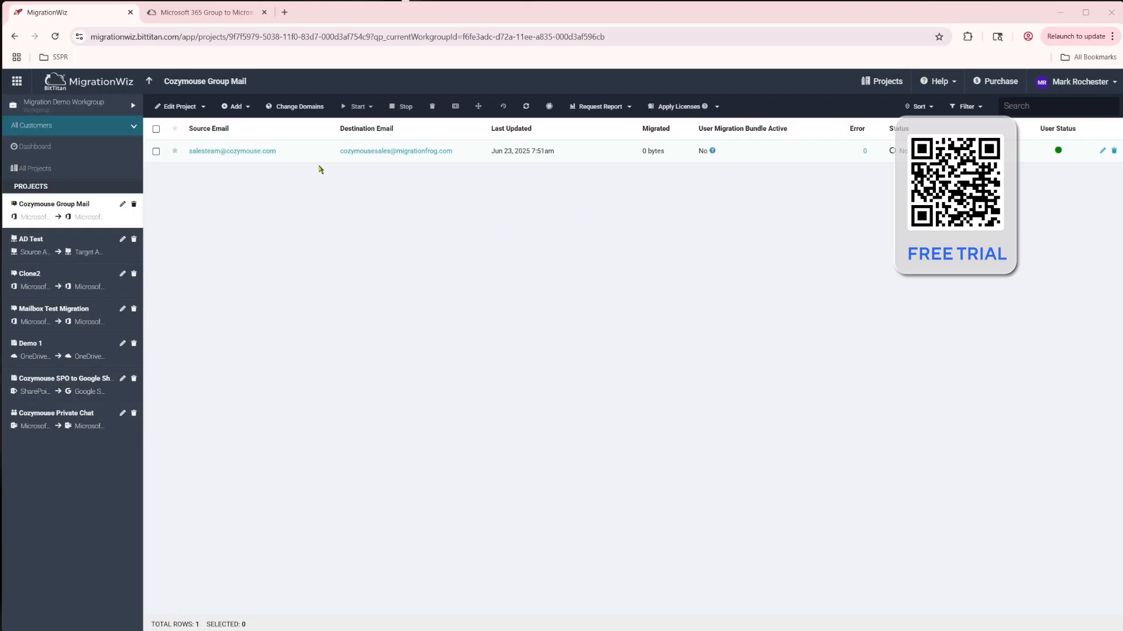
{"action": "left_click", "coordinate": [157, 152]}
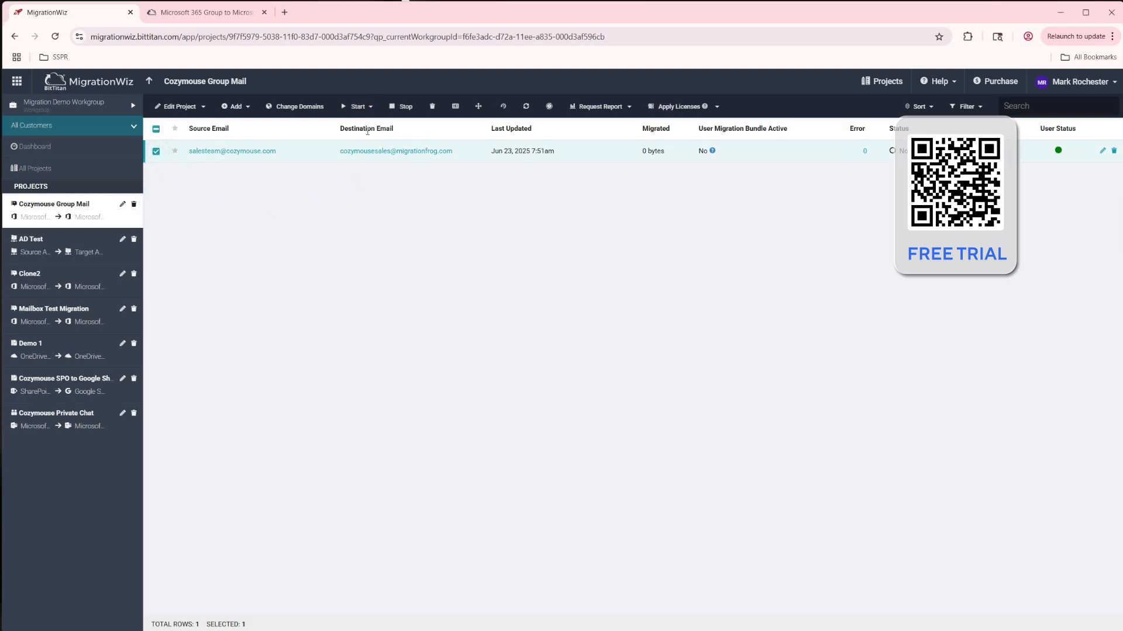
{"action": "left_click", "coordinate": [373, 108]}
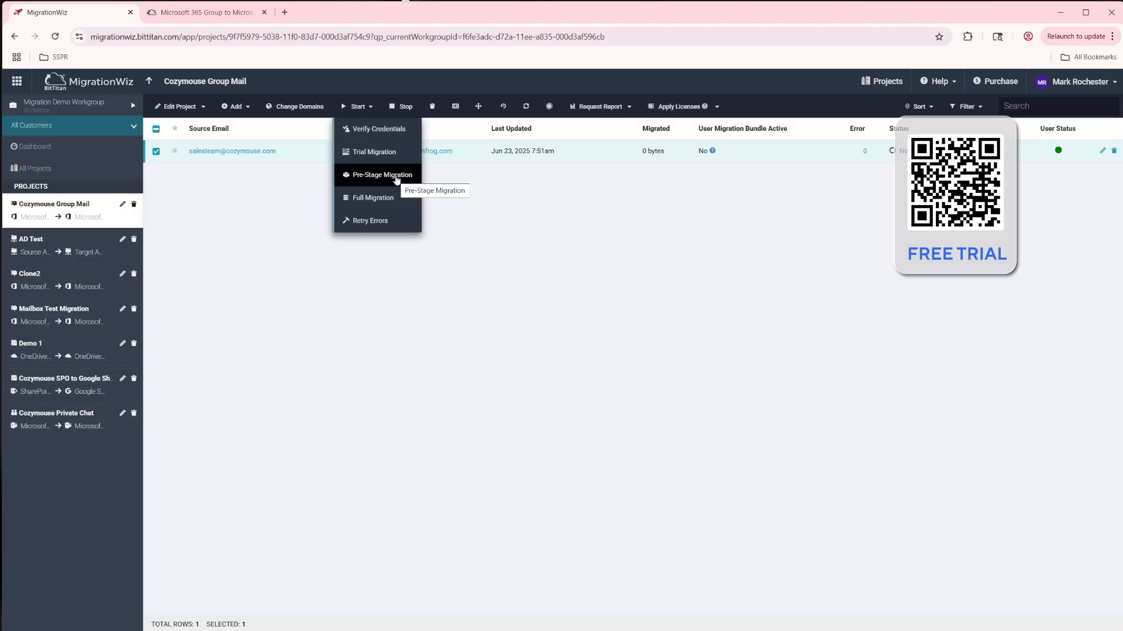
{"action": "left_click", "coordinate": [373, 129]}
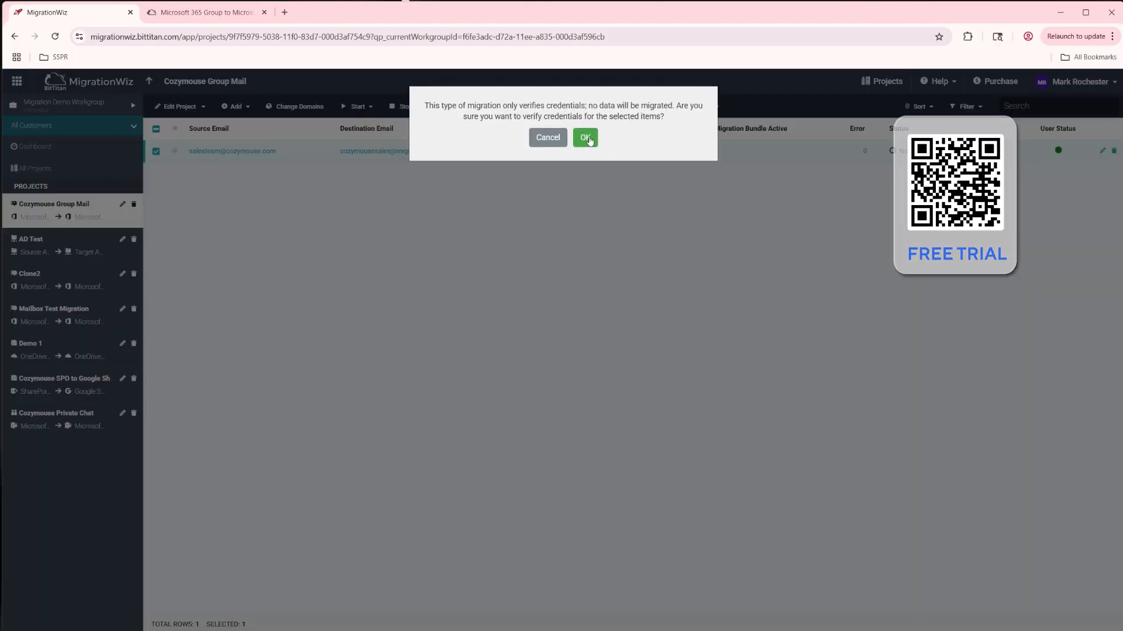
{"action": "left_click", "coordinate": [585, 138]}
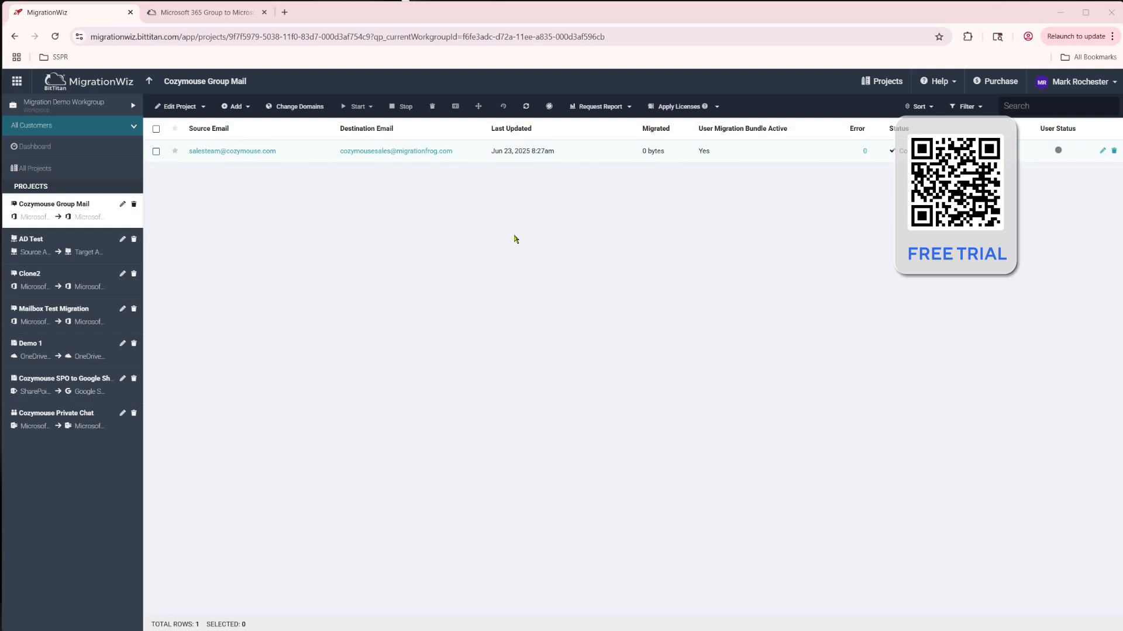
Step: Start a Pre-Stage Migration of the item's mail, migrating items older than 30 Days Ago
{"action": "left_click", "coordinate": [156, 151]}
{"action": "left_click", "coordinate": [357, 107]}
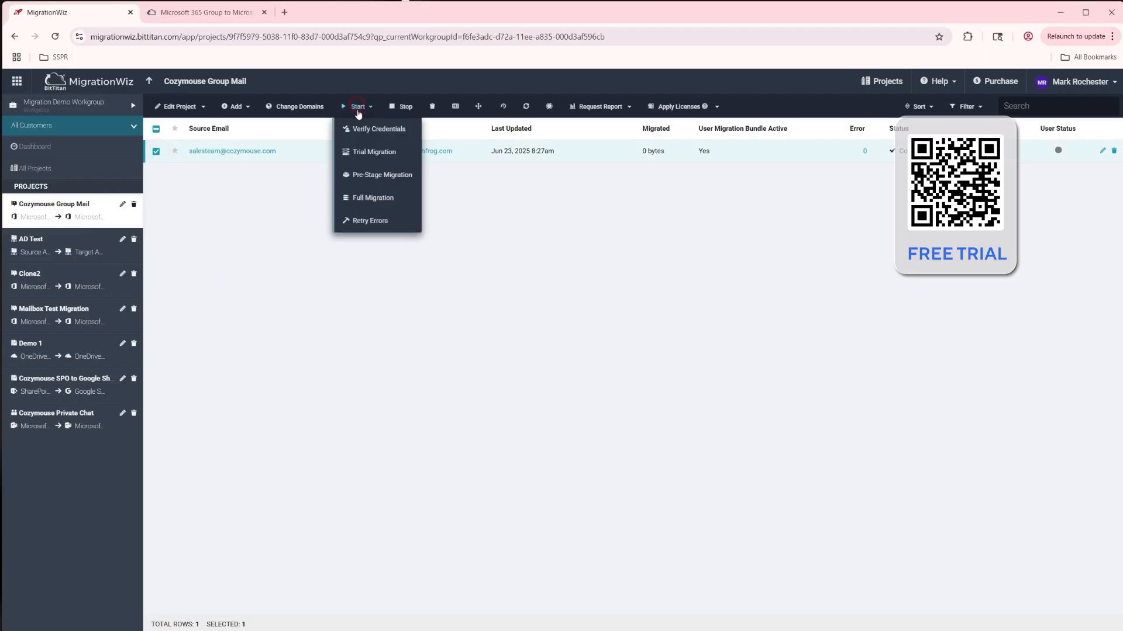
{"action": "left_click", "coordinate": [385, 176]}
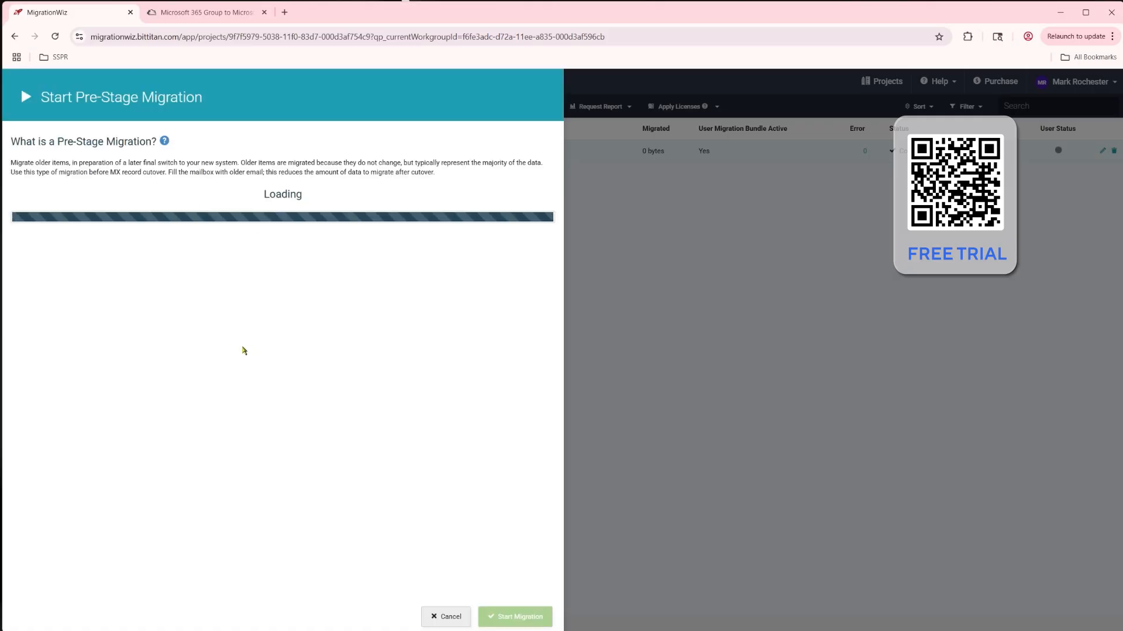
{"action": "scroll", "coordinate": [159, 526], "scroll_direction": "down", "scroll_amount": 1}
{"action": "left_click", "coordinate": [122, 520]}
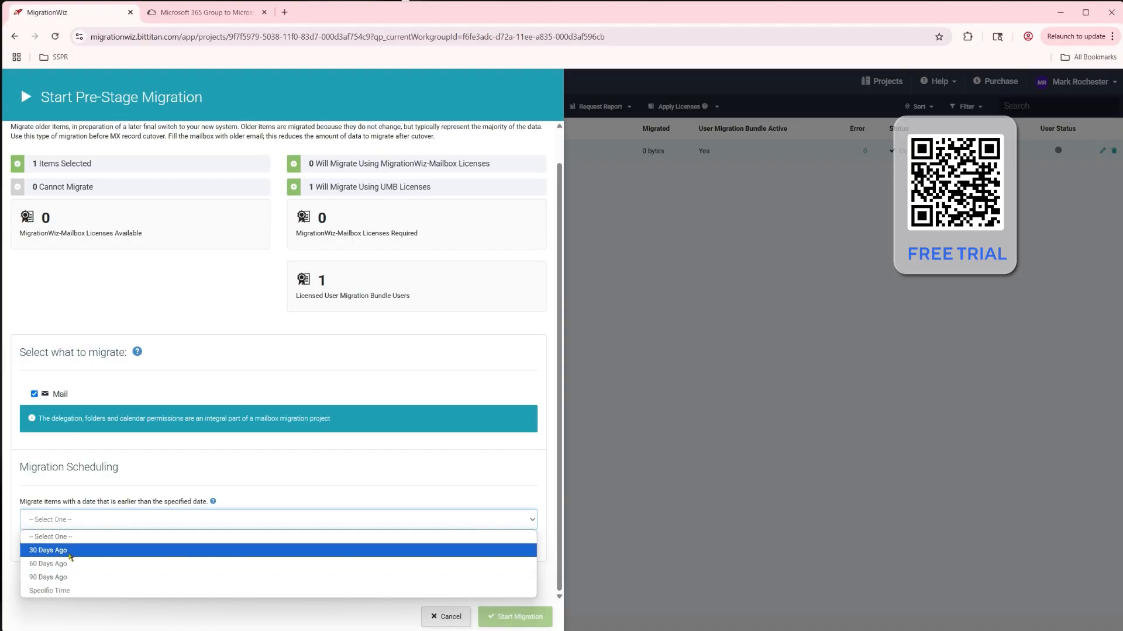
{"action": "left_click", "coordinate": [62, 551]}
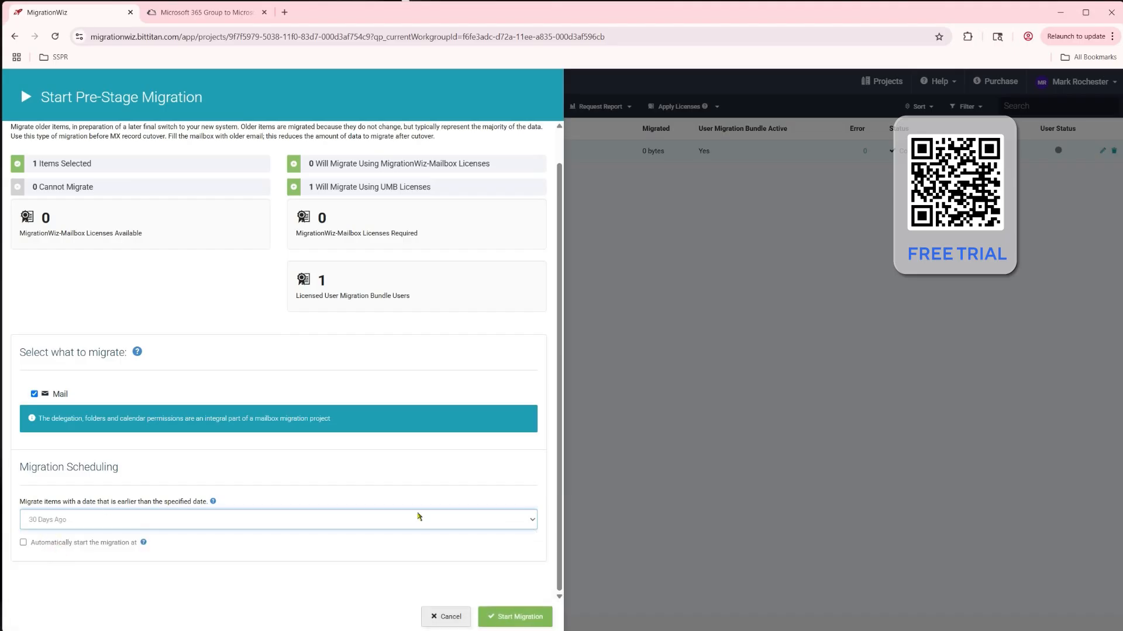
{"action": "left_click", "coordinate": [517, 617]}
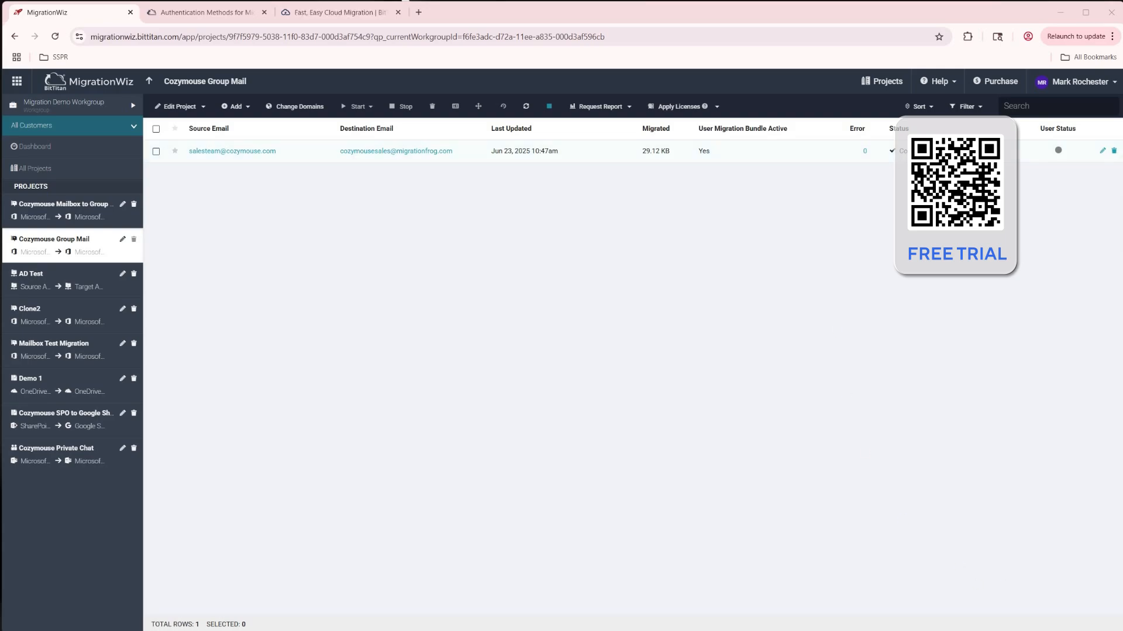
Step: Bring up the destination group's Outlook inbox to check its contents, then move it aside
{"action": "left_click_drag", "start_coordinate": [818, 629], "coordinate": [872, 48]}
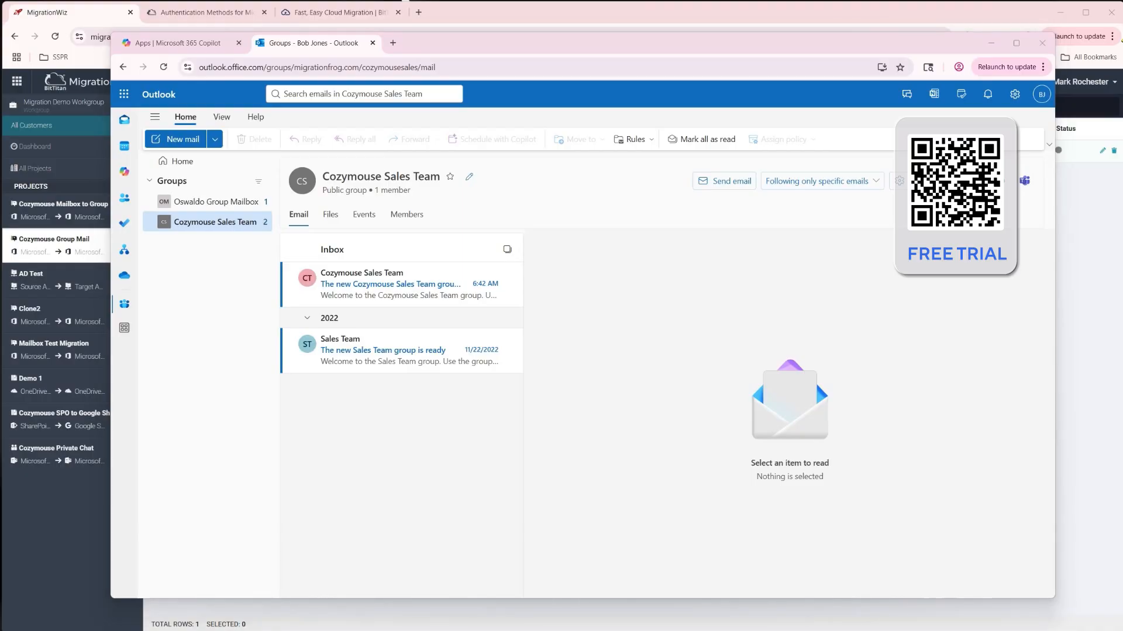
{"action": "left_click_drag", "start_coordinate": [827, 45], "coordinate": [725, 627]}
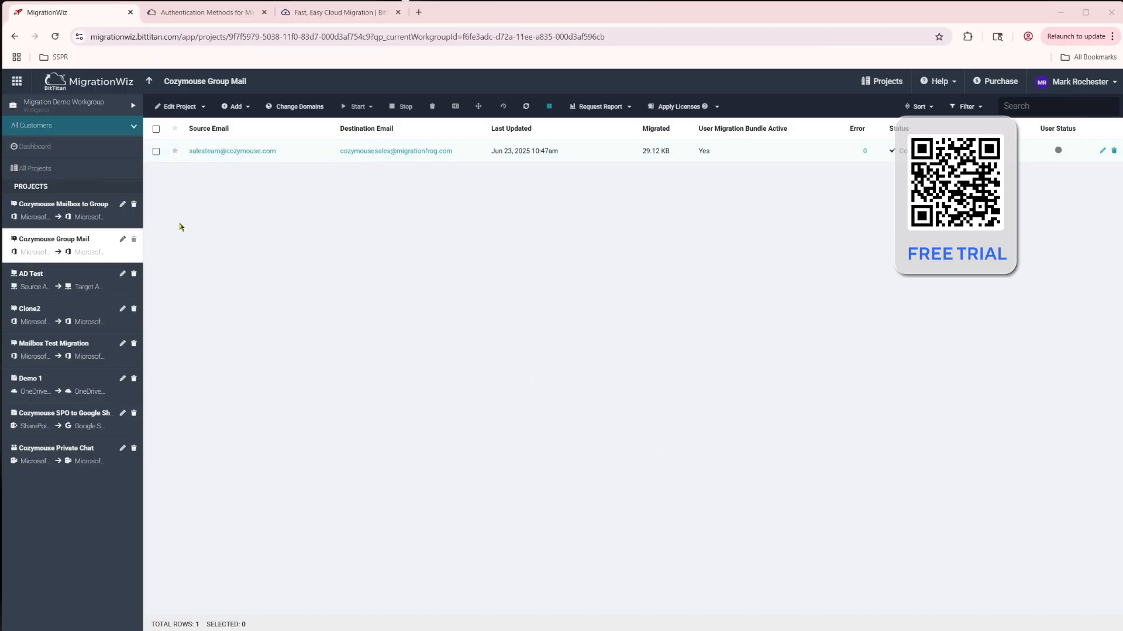
Step: Start a Full Migration of the item with Calendars, Document Permissions and Mail selected
{"action": "left_click", "coordinate": [156, 153]}
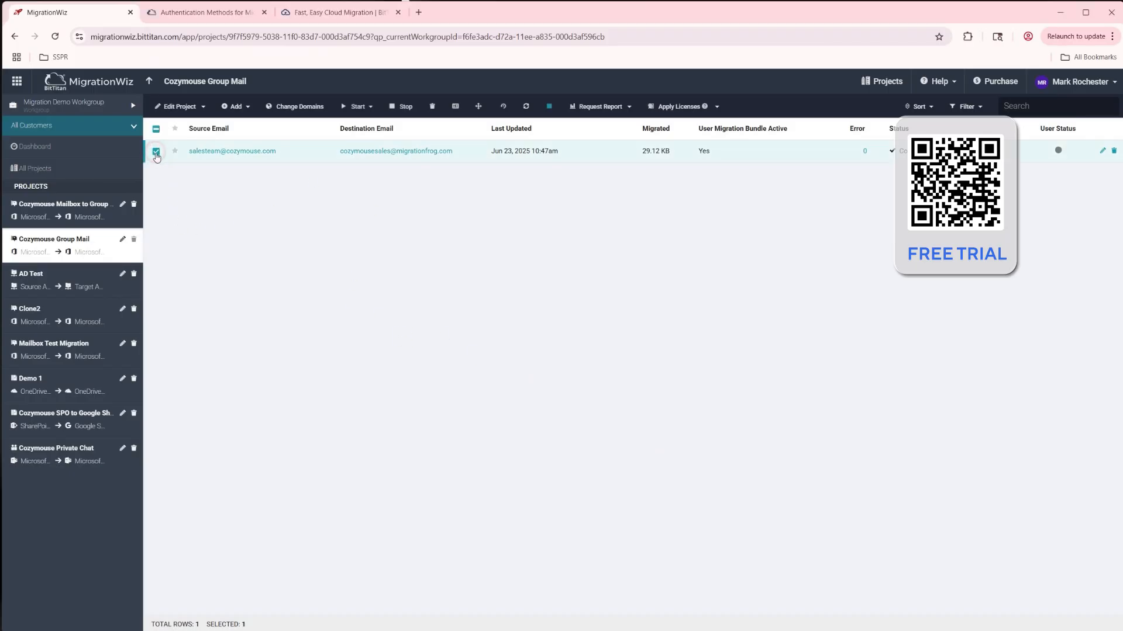
{"action": "left_click", "coordinate": [369, 108]}
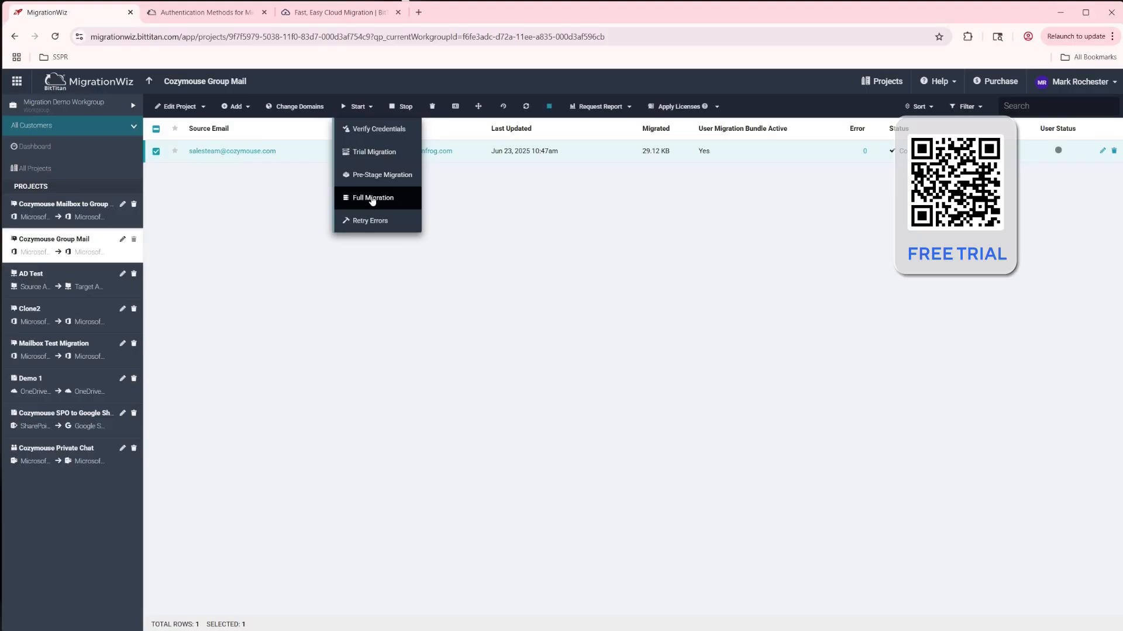
{"action": "left_click", "coordinate": [370, 199]}
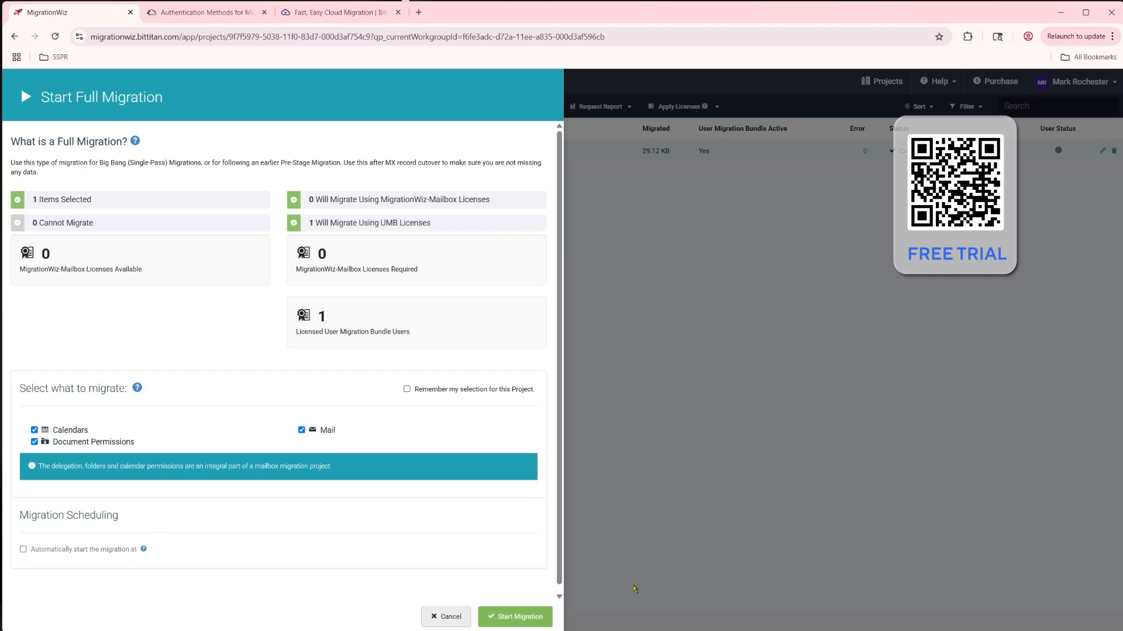
{"action": "left_click", "coordinate": [515, 618]}
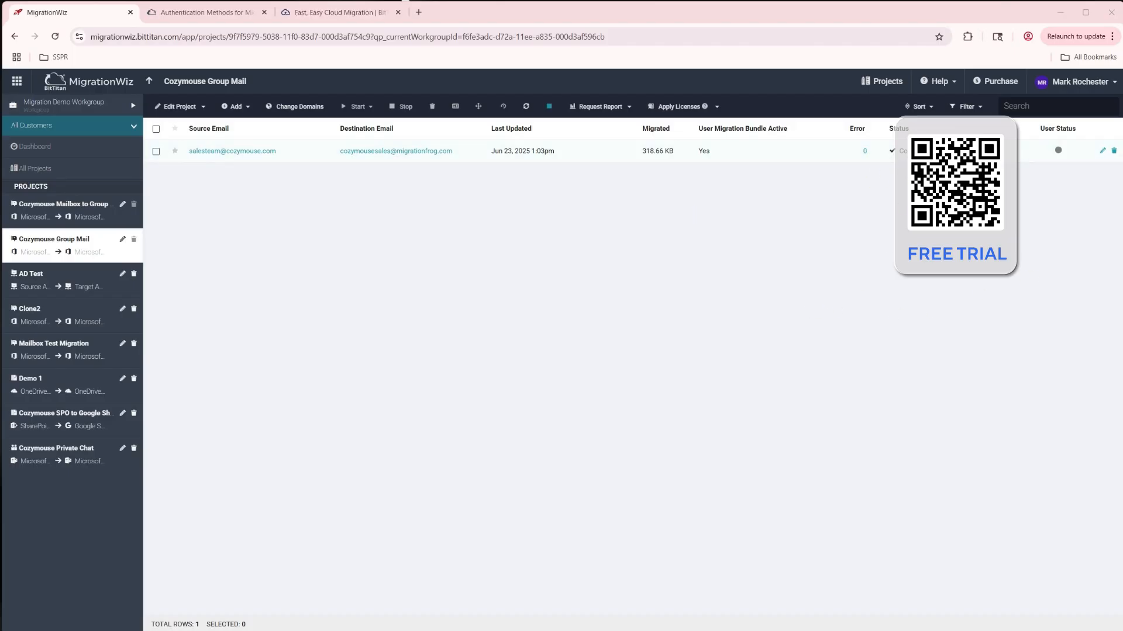
Step: Bring up the destination group's Outlook inbox to check the migrated messages
{"action": "left_click_drag", "start_coordinate": [576, 630], "coordinate": [620, 49]}
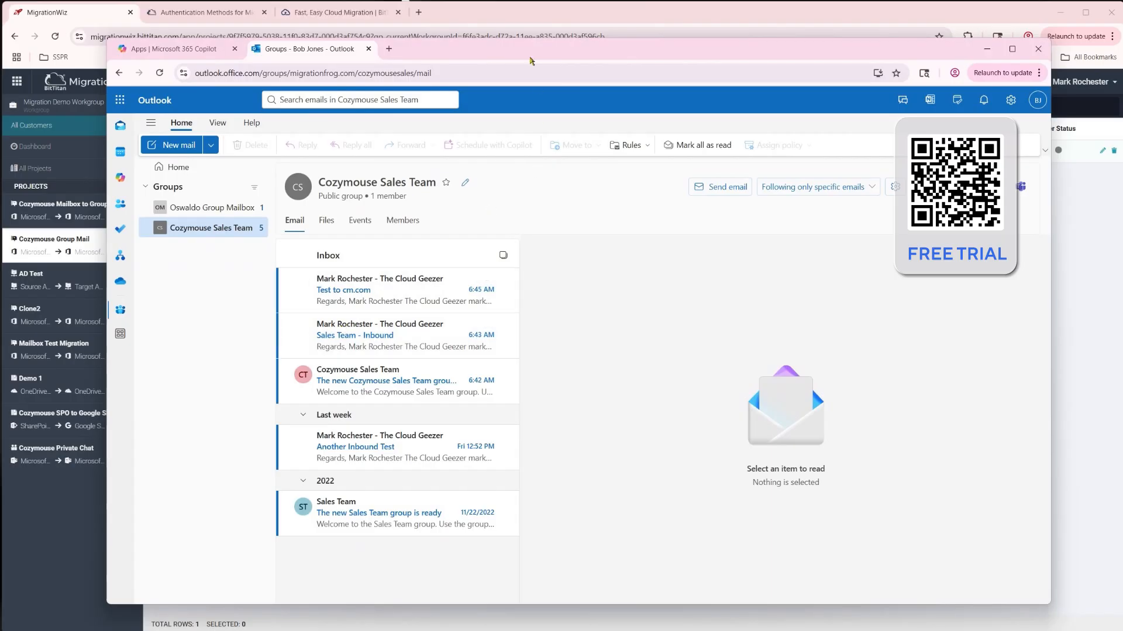
{"action": "left_click", "coordinate": [533, 17]}
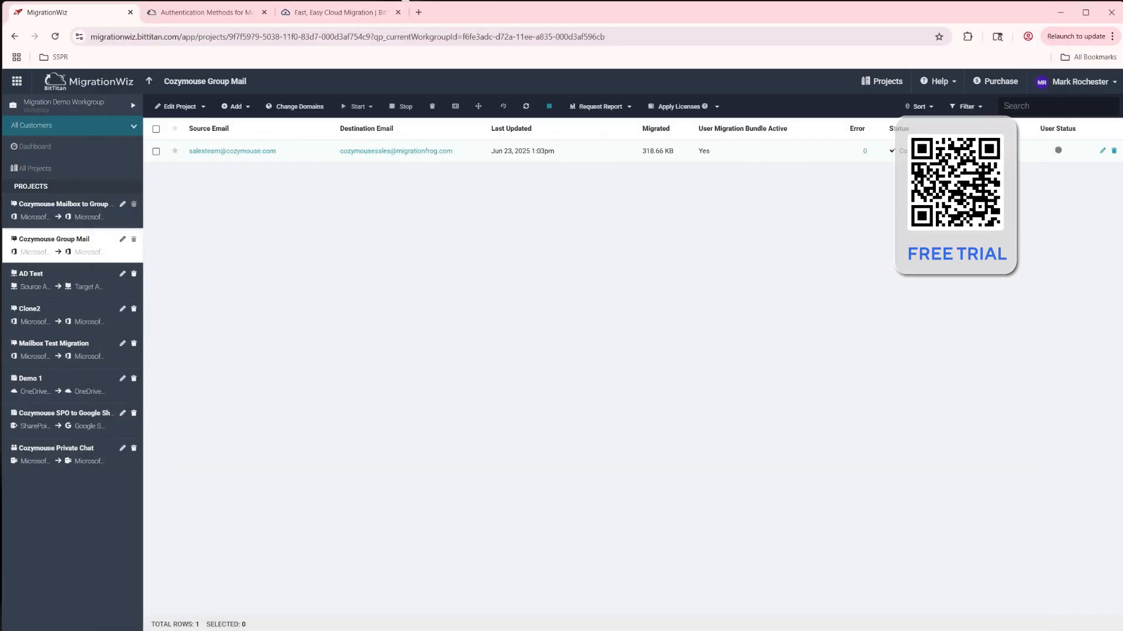